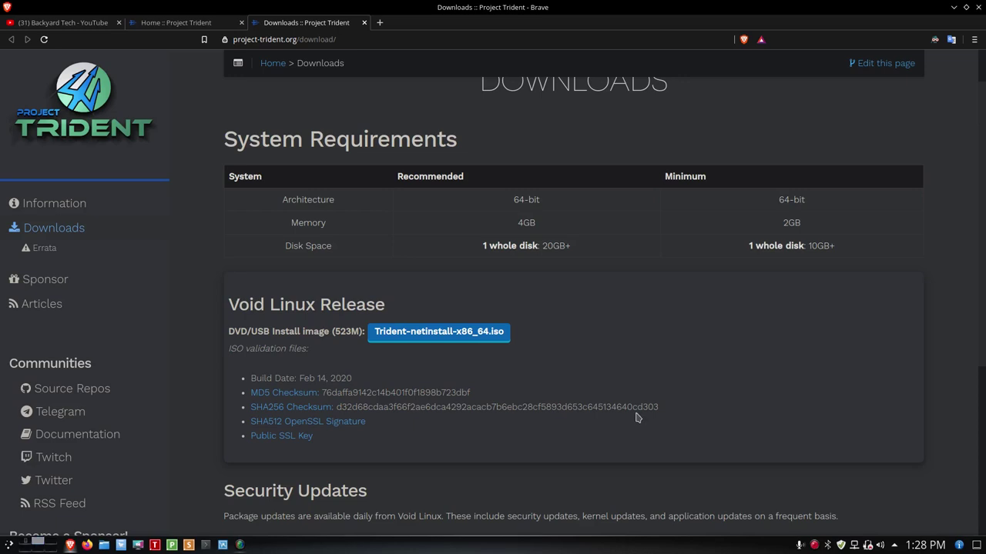
Step: Read the Project Trident downloads page, covering the Void Linux release, security updates and the ISO integrity verification instructions
{"action": "scroll", "coordinate": [581, 397], "scroll_direction": "down", "scroll_amount": 3}
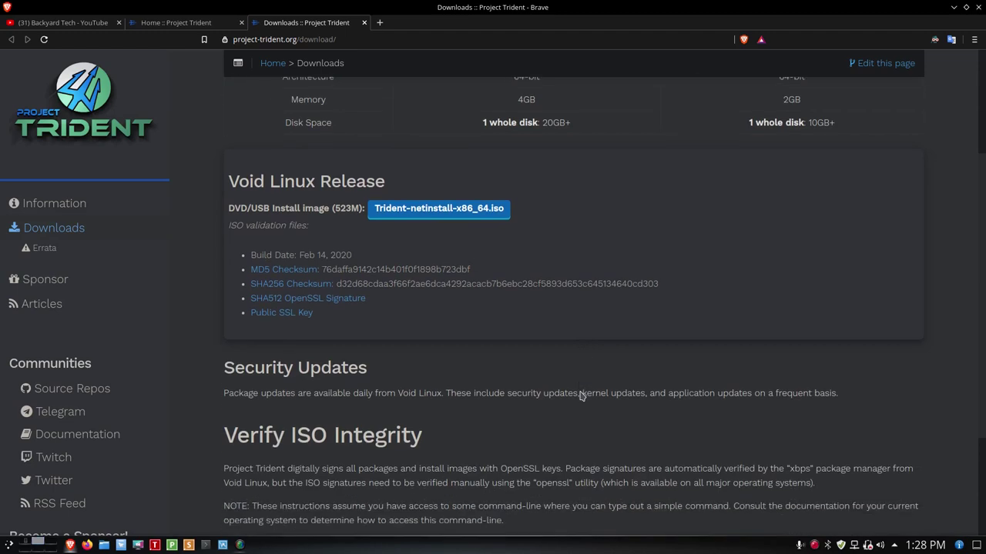
{"action": "scroll", "coordinate": [582, 397], "scroll_direction": "down", "scroll_amount": 2}
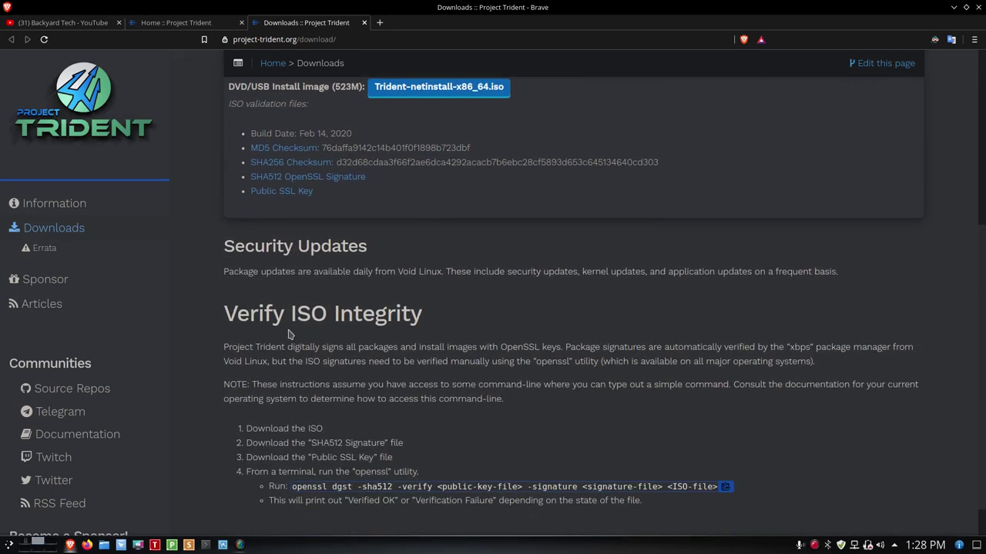
{"action": "scroll", "coordinate": [316, 361], "scroll_direction": "down", "scroll_amount": 1}
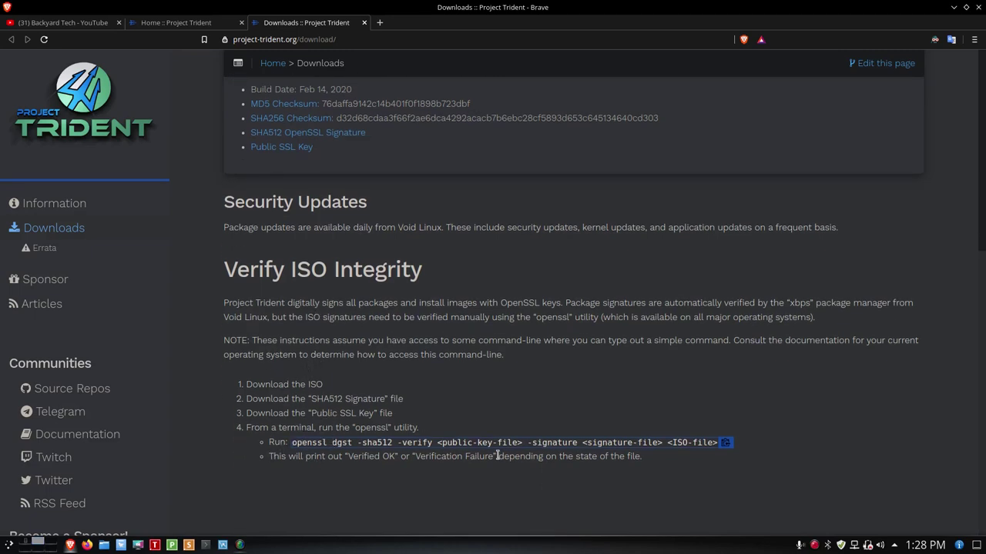
{"action": "scroll", "coordinate": [466, 496], "scroll_direction": "up", "scroll_amount": 4}
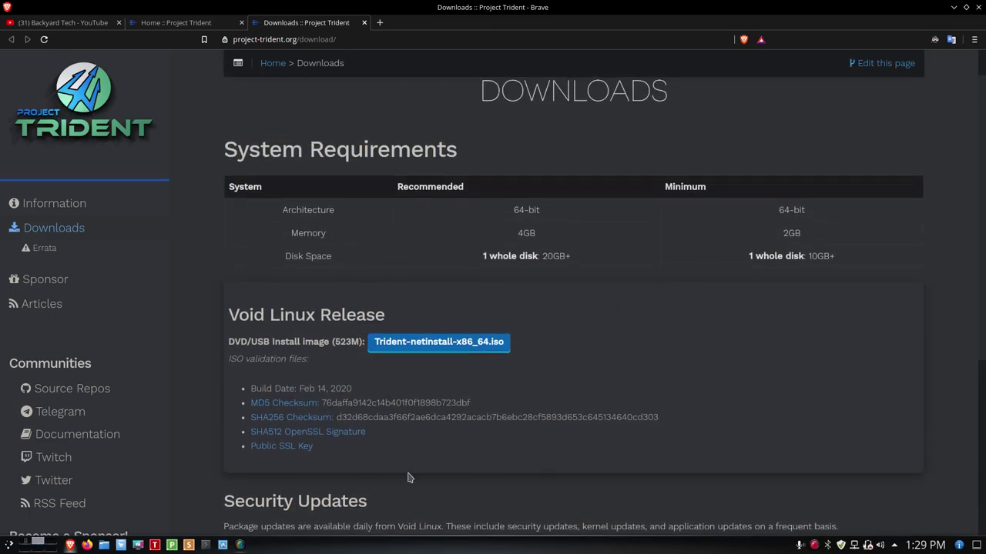
Step: Switch to VirtualBox Manager and check which version of VirtualBox is installed
{"action": "left_click", "coordinate": [223, 544]}
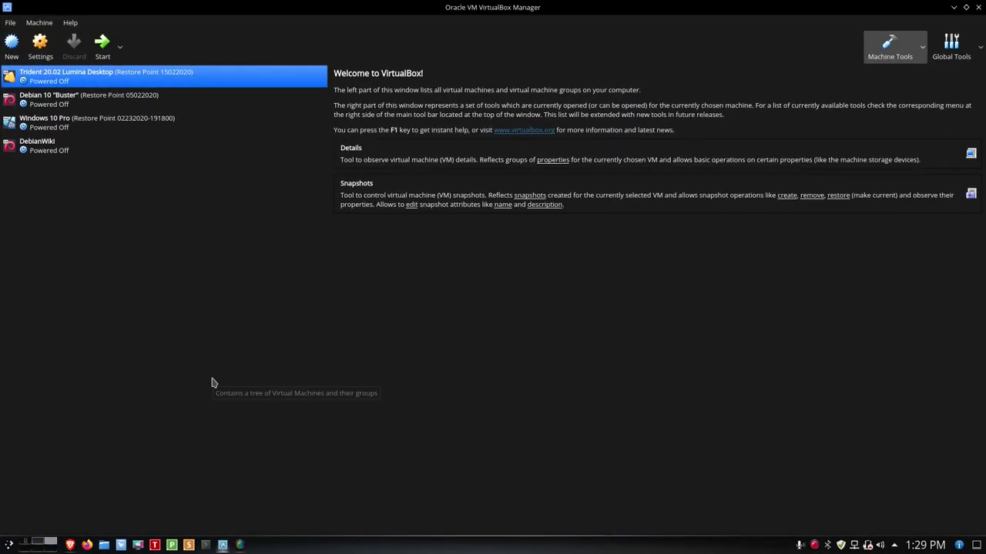
{"action": "left_click", "coordinate": [70, 23]}
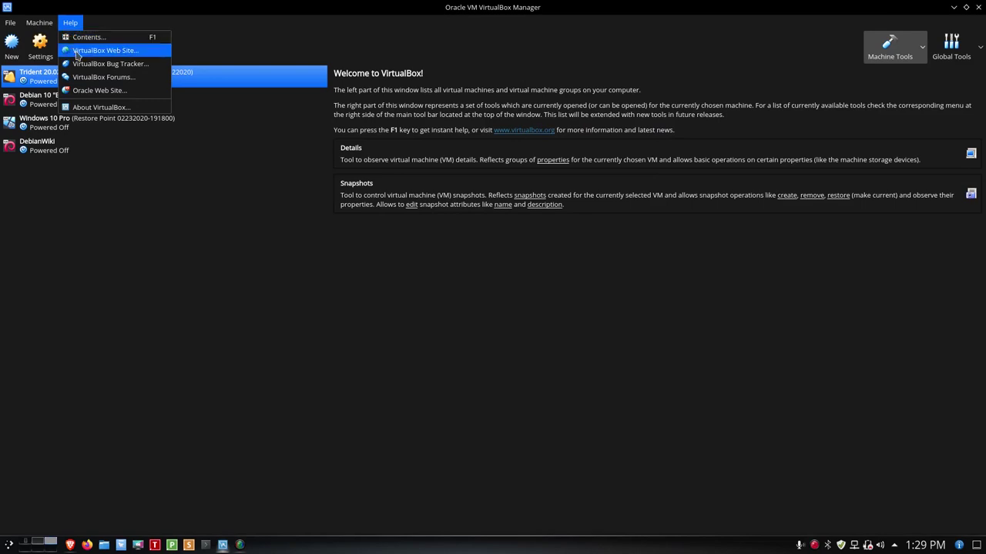
{"action": "left_click", "coordinate": [96, 107]}
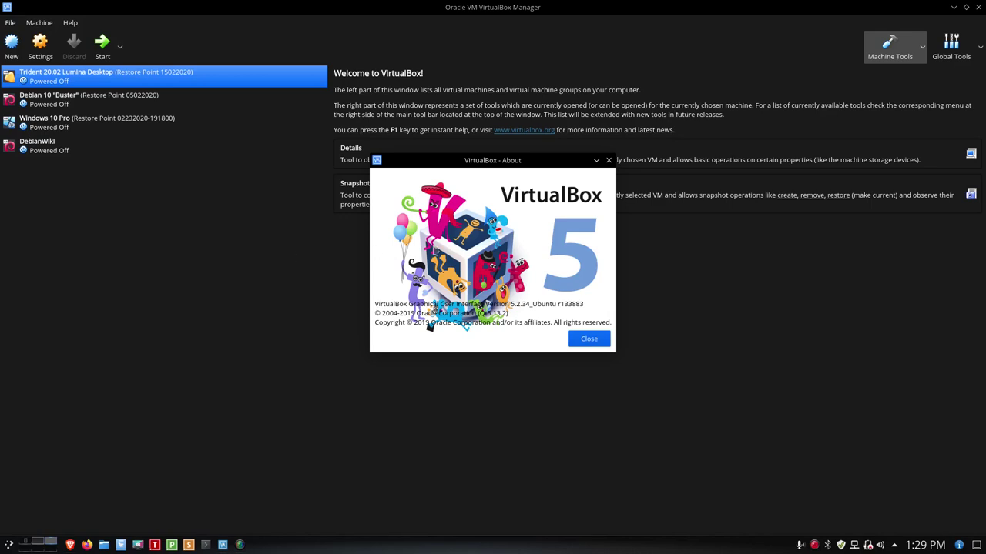
{"action": "left_click", "coordinate": [594, 346]}
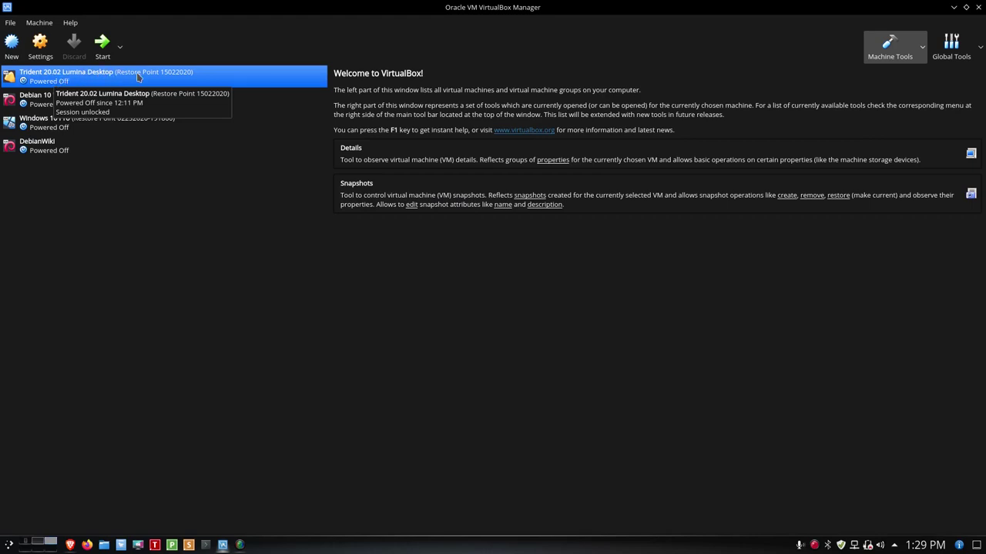
Step: Review the Trident 20.02 Lumina Desktop machine's general, system, display, storage, audio, network, serial port and USB settings
{"action": "left_click", "coordinate": [40, 45]}
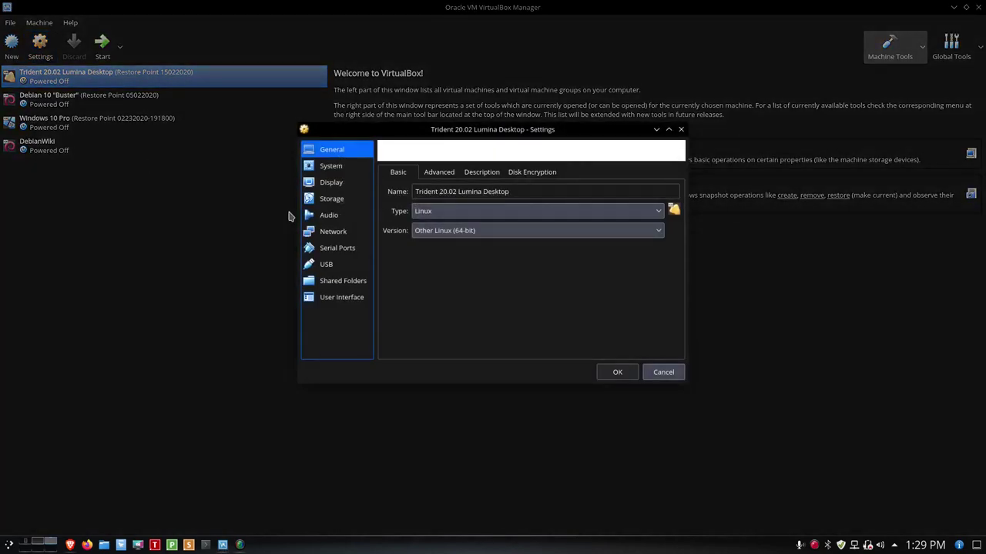
{"action": "left_click", "coordinate": [330, 170]}
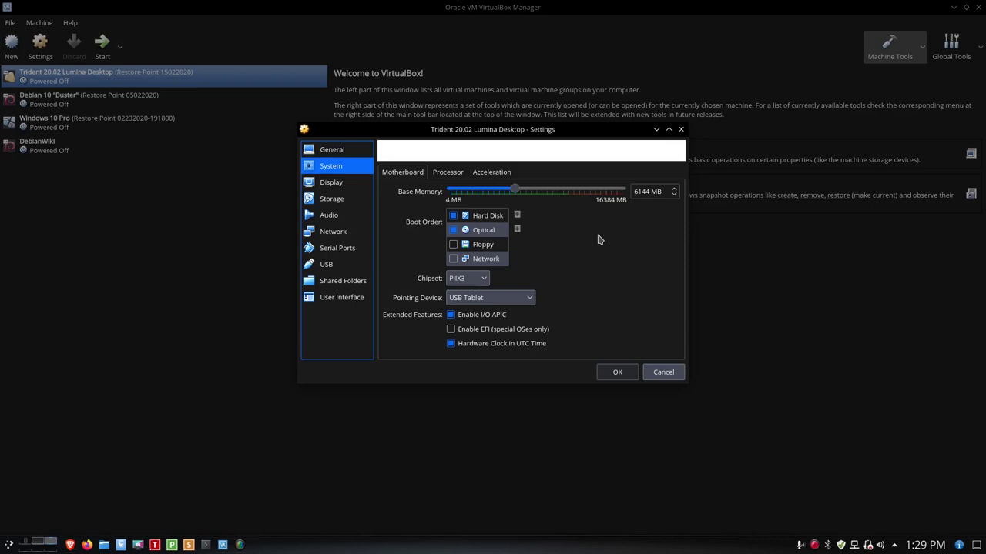
{"action": "left_click", "coordinate": [344, 183]}
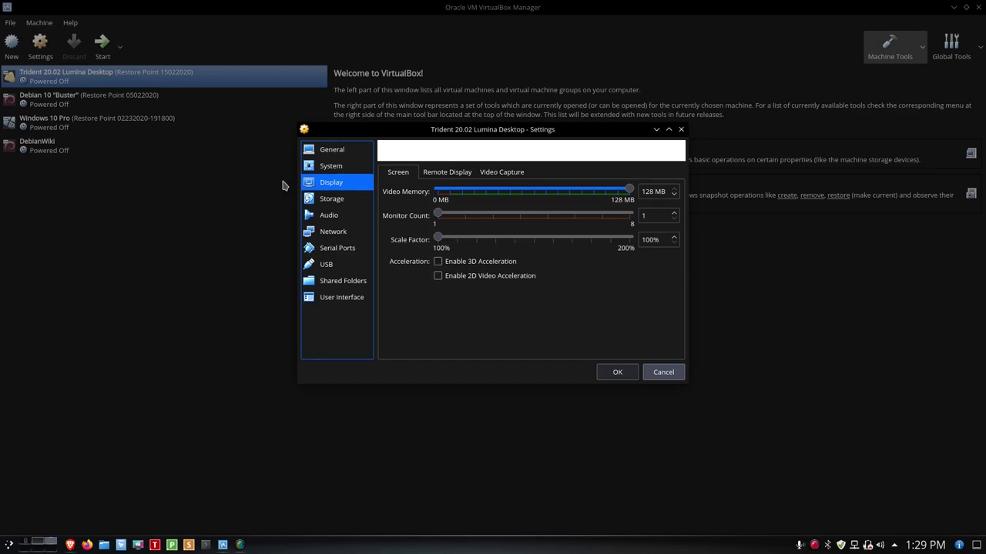
{"action": "left_click", "coordinate": [329, 200]}
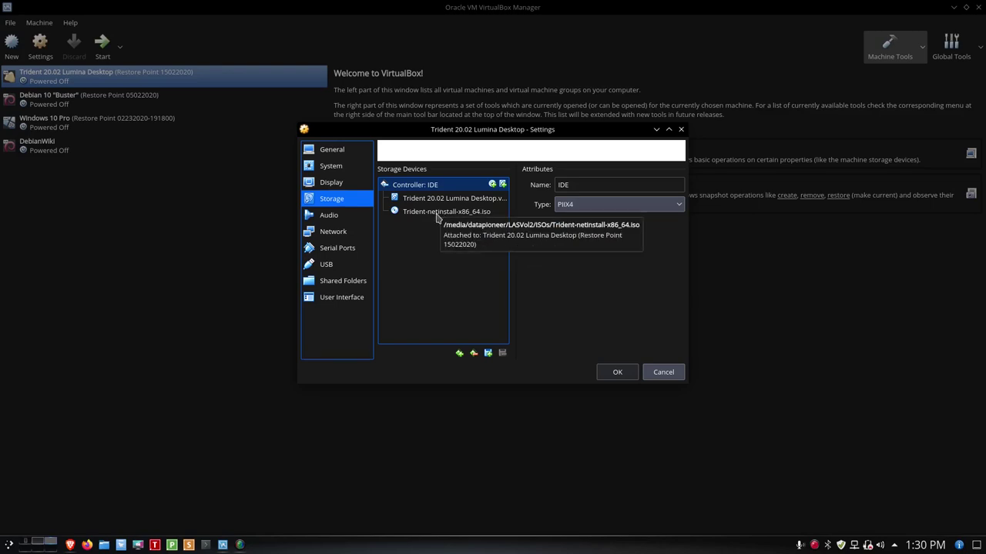
{"action": "left_click", "coordinate": [331, 217]}
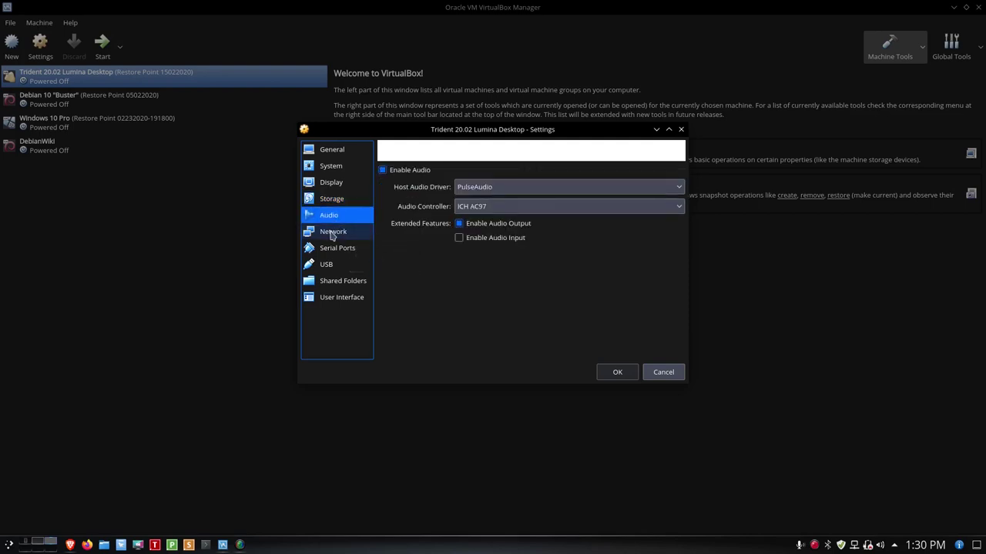
{"action": "left_click", "coordinate": [332, 236]}
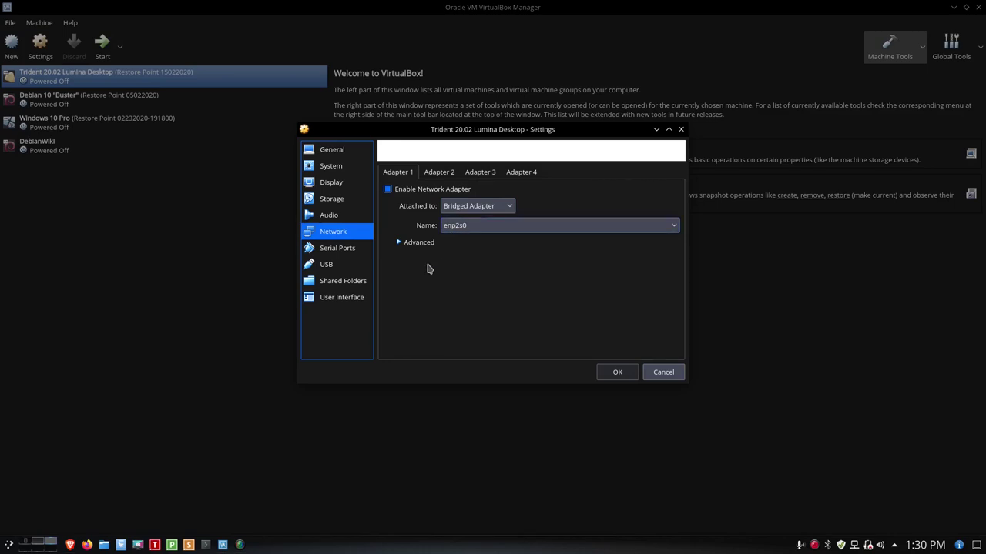
{"action": "left_click", "coordinate": [347, 253]}
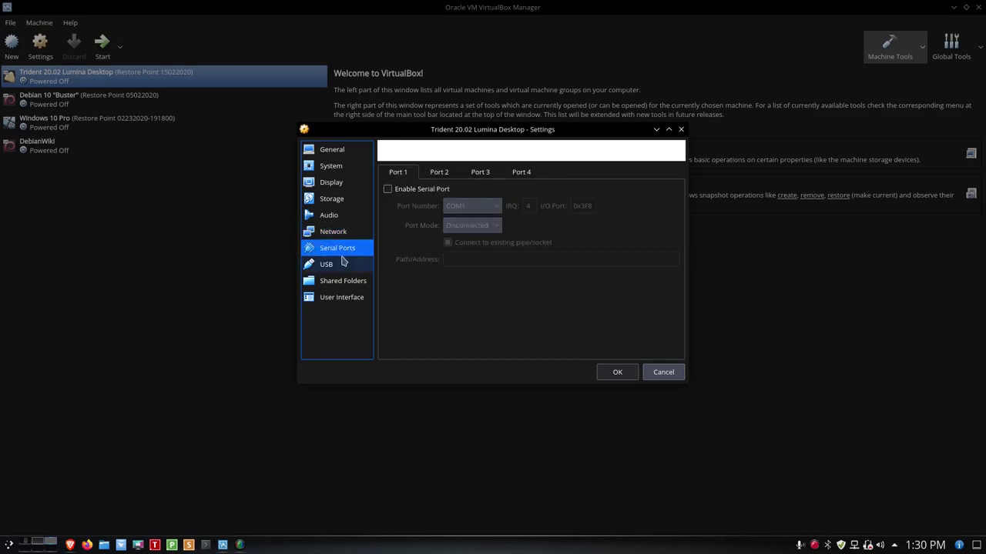
{"action": "left_click", "coordinate": [339, 265]}
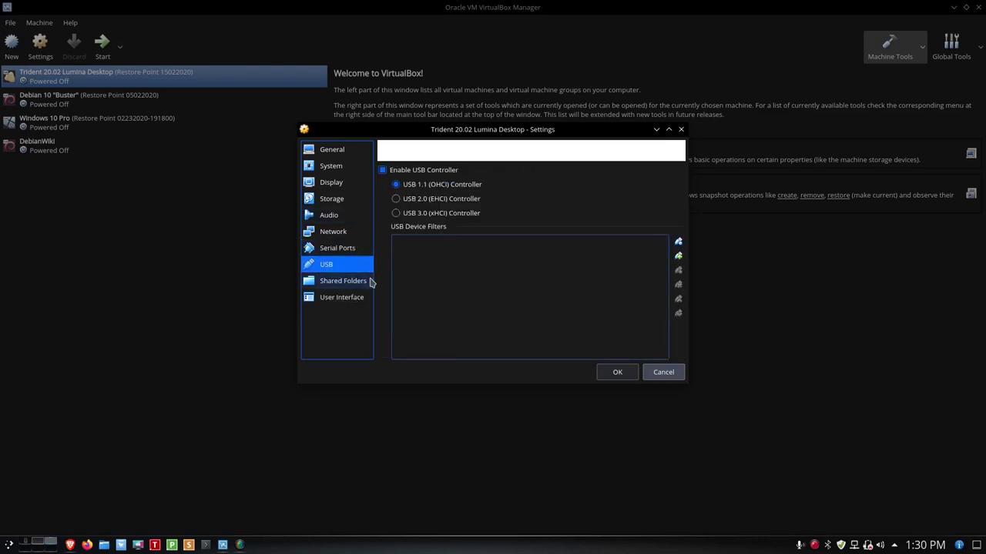
{"action": "left_click", "coordinate": [617, 372]}
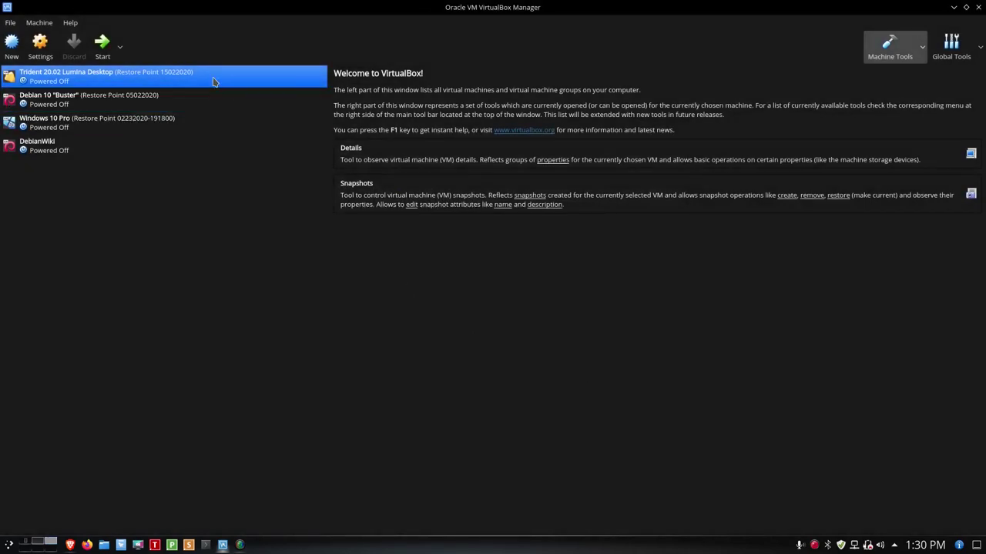
Step: Start the Trident 20.02 Lumina Desktop virtual machine in full-screen mode and boot Project-Trident GNU/Linux
{"action": "left_click", "coordinate": [102, 44]}
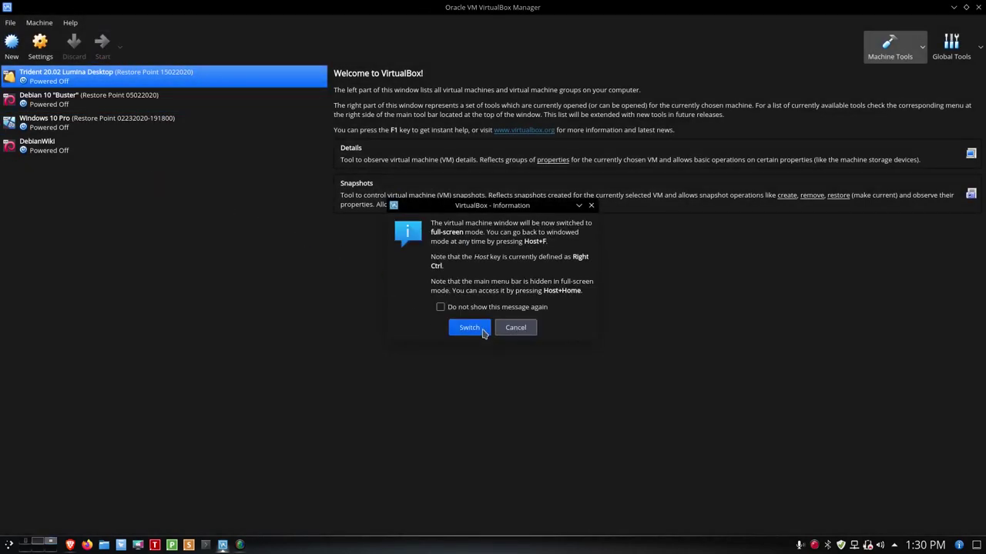
{"action": "left_click", "coordinate": [482, 329]}
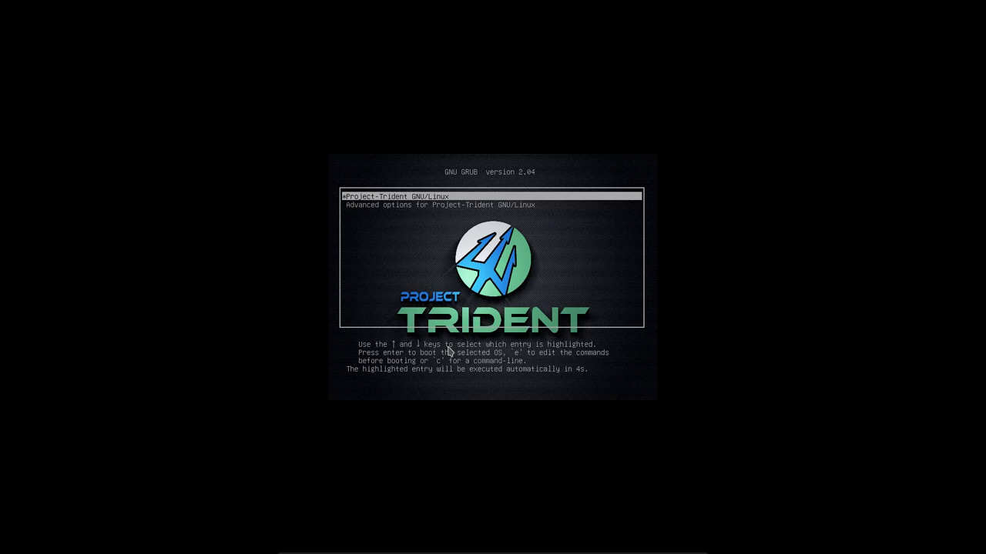
{"action": "key", "text": "Return"}
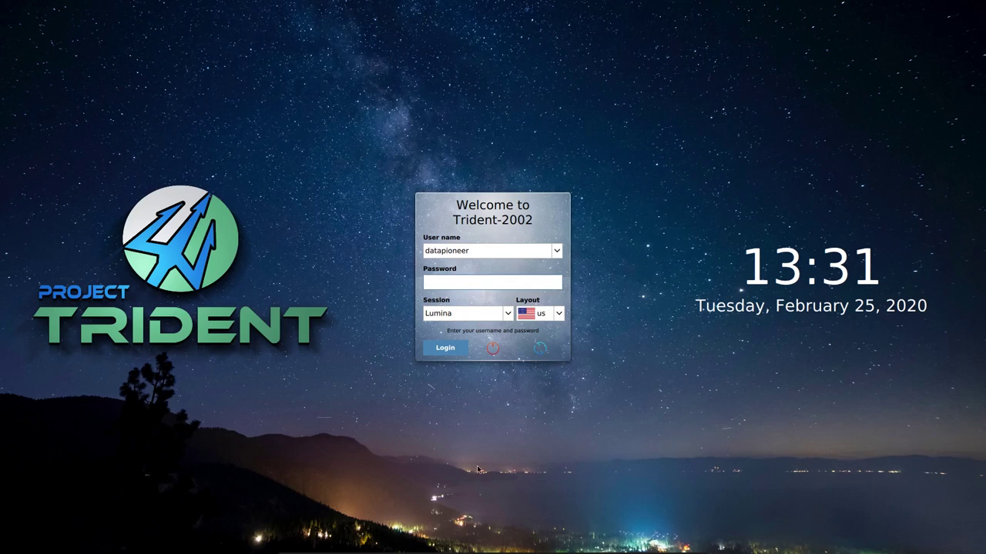
Step: Enter the account password and log in to the Lumina session
{"action": "type", "text": "••••••"}
{"action": "key", "text": "BackSpace"}
{"action": "key", "text": "BackSpace"}
{"action": "key", "text": "BackSpace"}
{"action": "key", "text": "BackSpace"}
{"action": "key", "text": "BackSpace"}
{"action": "type", "text": "••••••••••••"}
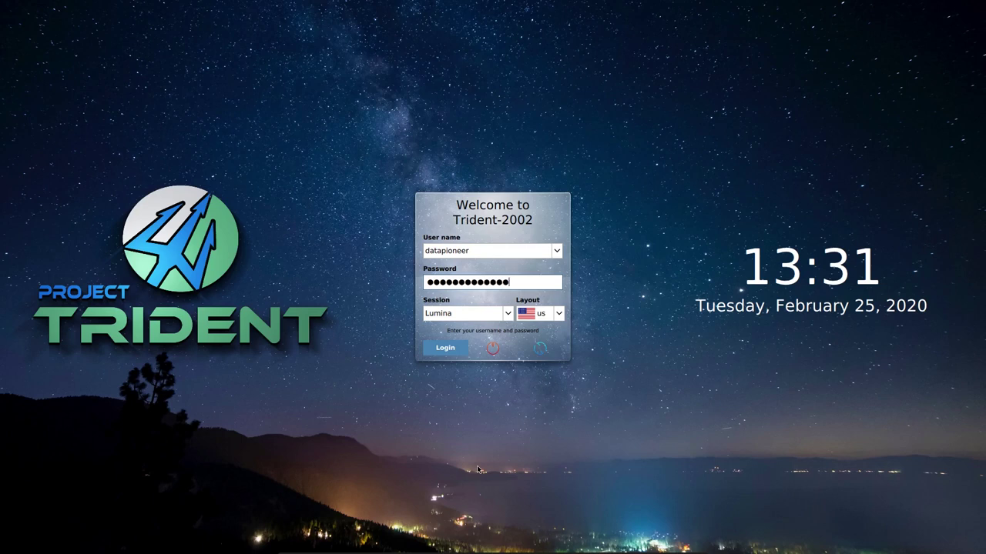
{"action": "left_click", "coordinate": [454, 349]}
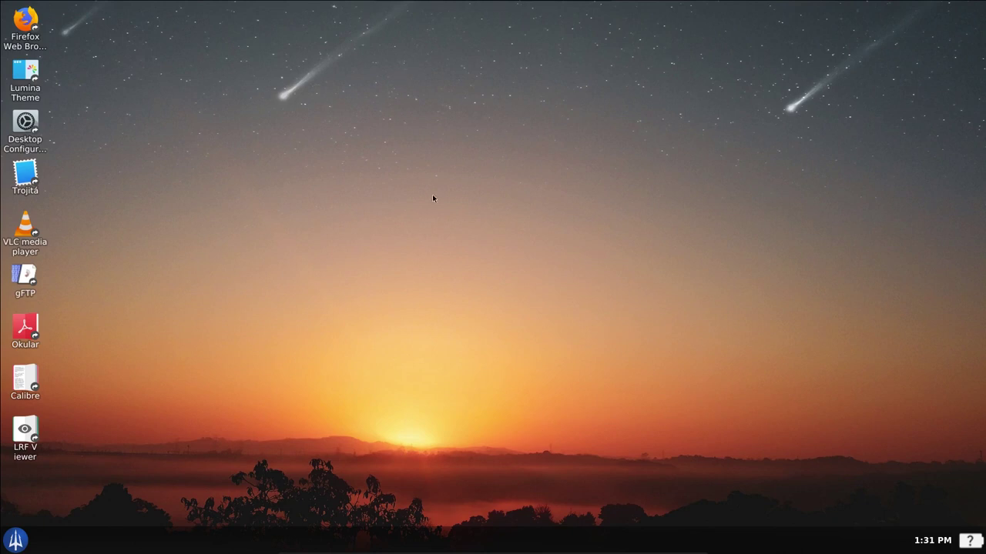
Step: Examine the desktop's Workspace 1 menu and its application categories, including Graphics, Office and Utility
{"action": "right_click", "coordinate": [432, 220]}
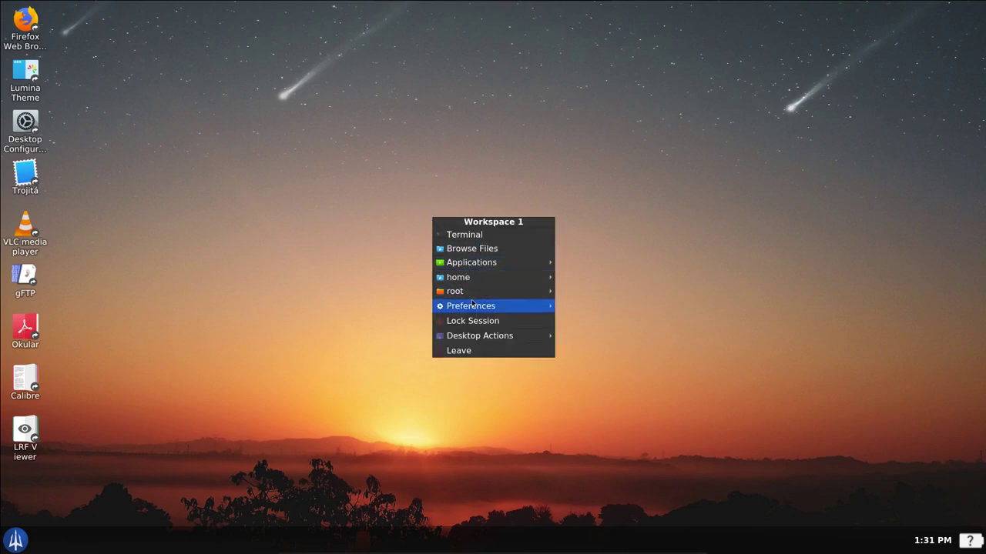
{"action": "mouse_move", "coordinate": [478, 339]}
{"action": "mouse_move", "coordinate": [485, 311]}
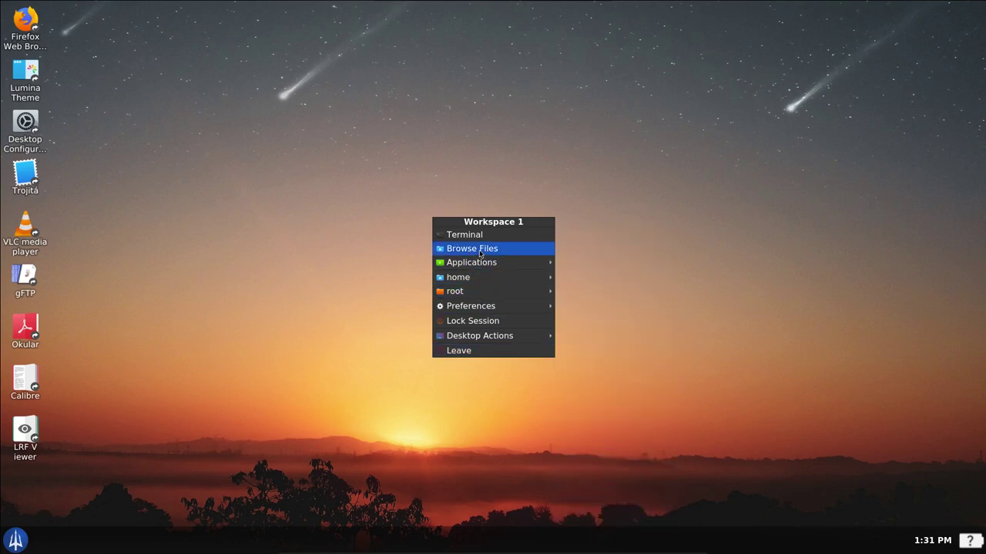
{"action": "mouse_move", "coordinate": [479, 265]}
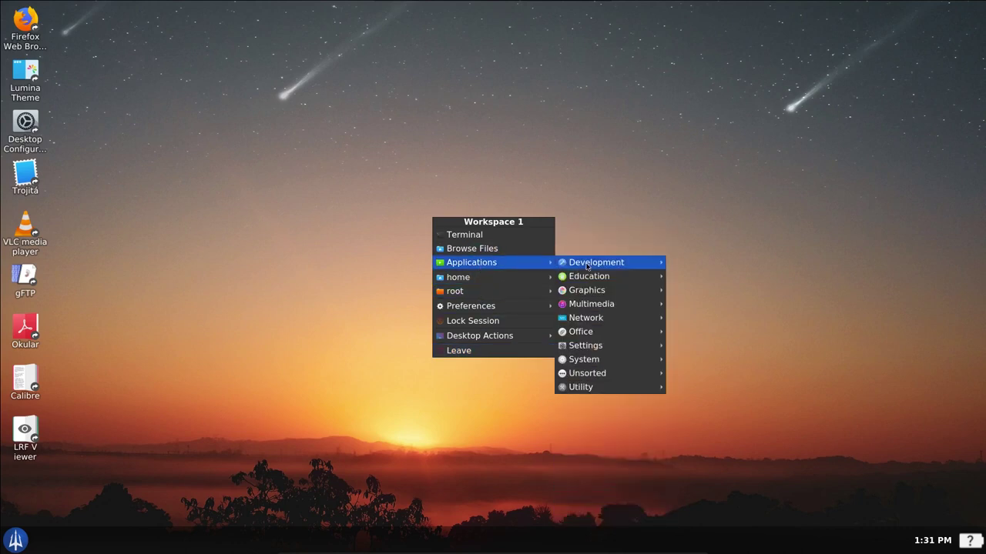
{"action": "mouse_move", "coordinate": [587, 266]}
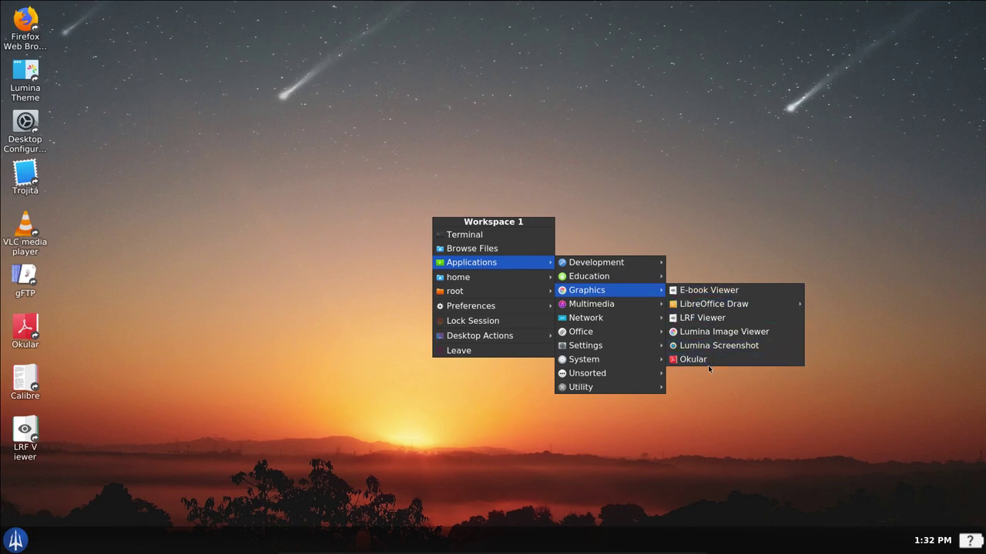
{"action": "mouse_move", "coordinate": [597, 308]}
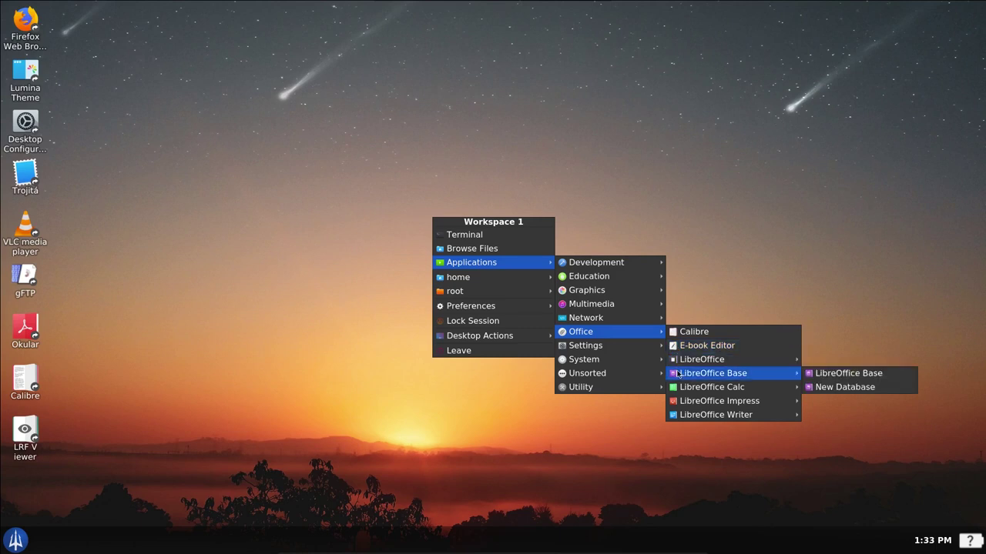
{"action": "mouse_move", "coordinate": [681, 389]}
{"action": "mouse_move", "coordinate": [686, 365]}
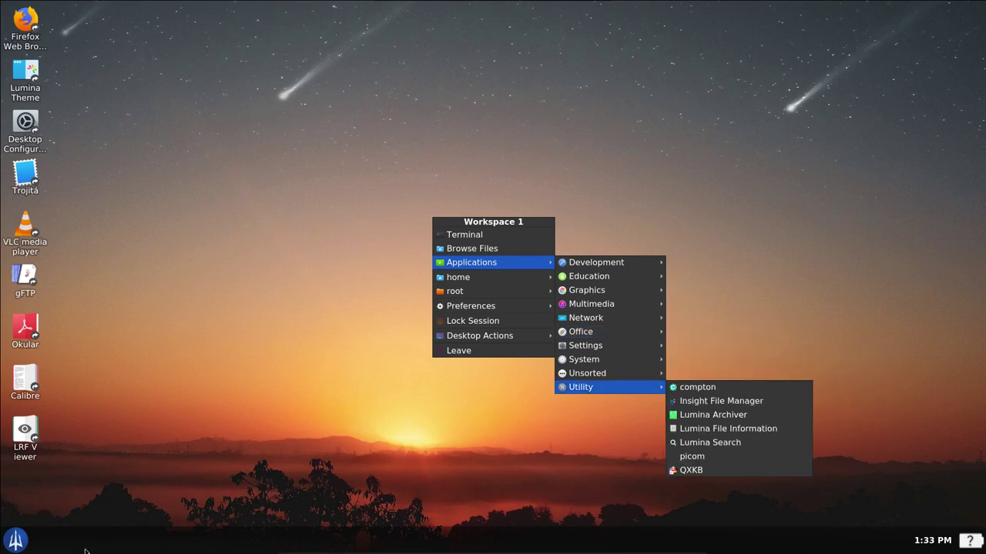
{"action": "left_click", "coordinate": [15, 542]}
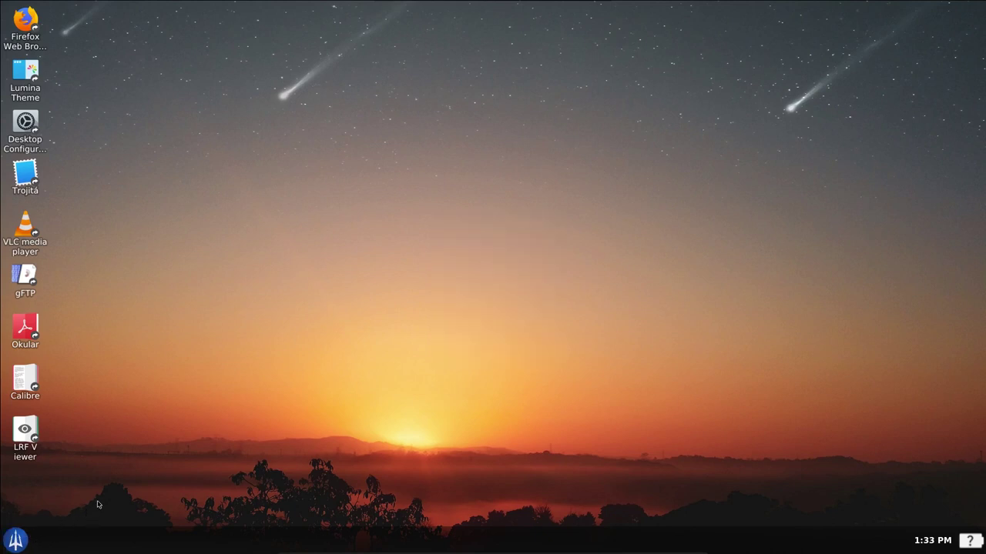
Step: Open the Lumina Desktop Information window, move it to the middle of the desktop and view the Qt version information
{"action": "right_click", "coordinate": [474, 263]}
{"action": "mouse_move", "coordinate": [493, 308]}
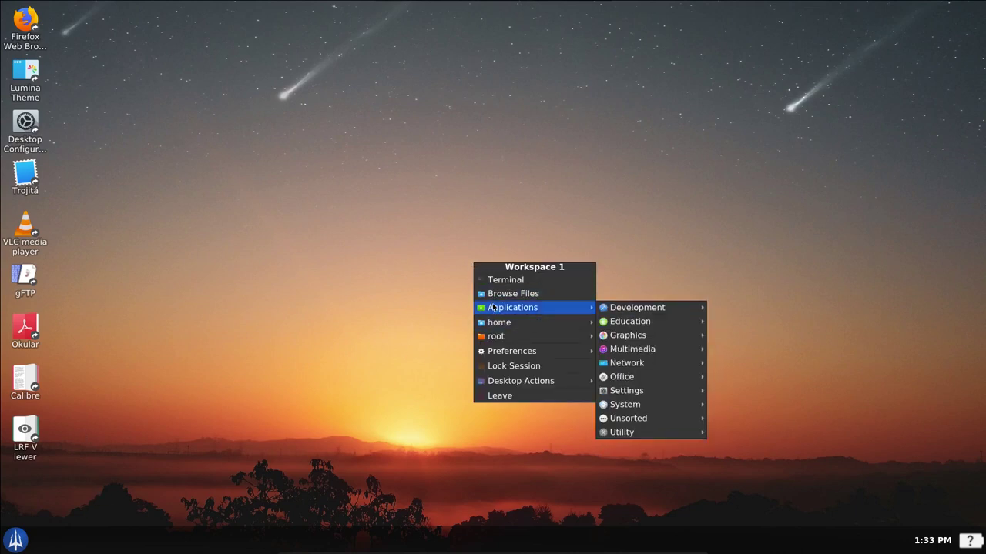
{"action": "mouse_move", "coordinate": [628, 392]}
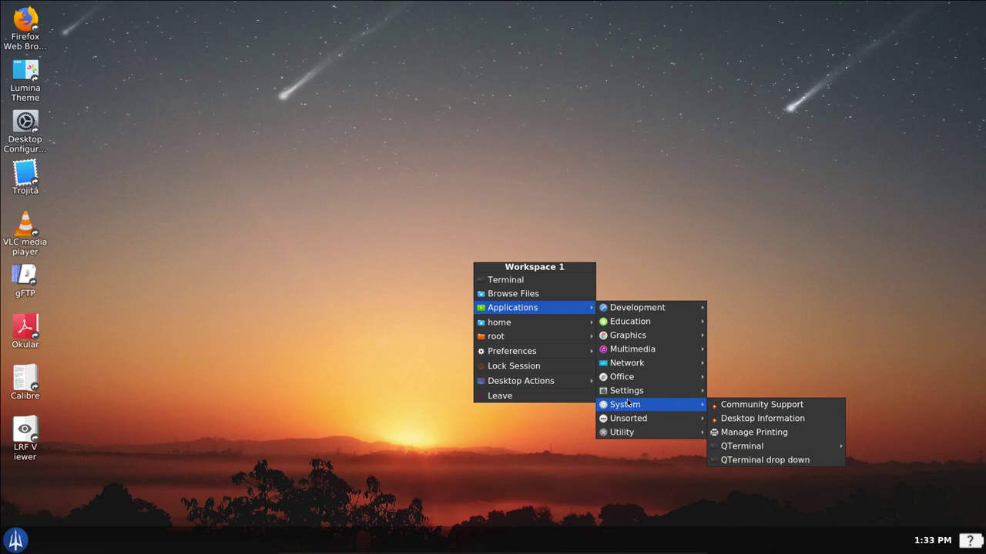
{"action": "left_click", "coordinate": [742, 419]}
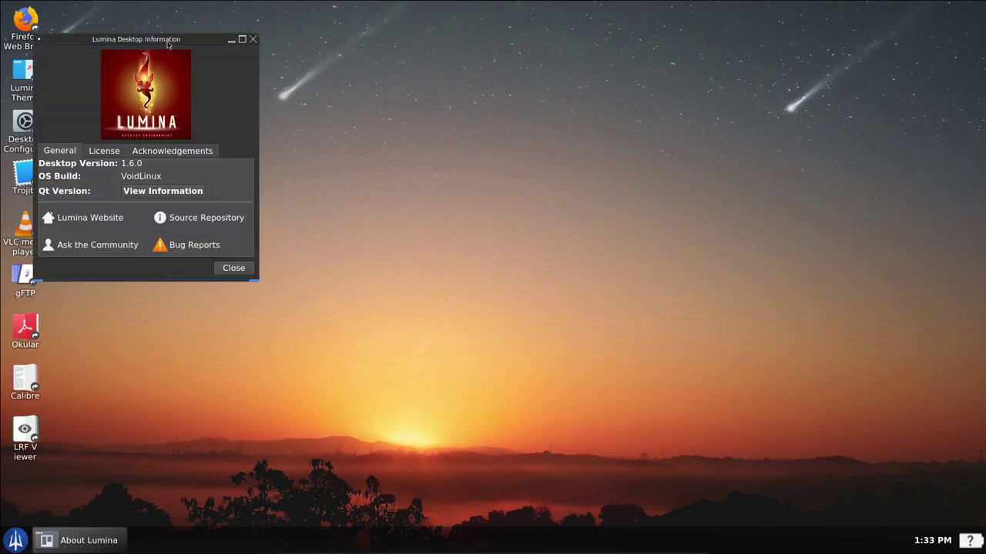
{"action": "left_click_drag", "start_coordinate": [166, 41], "coordinate": [536, 167]}
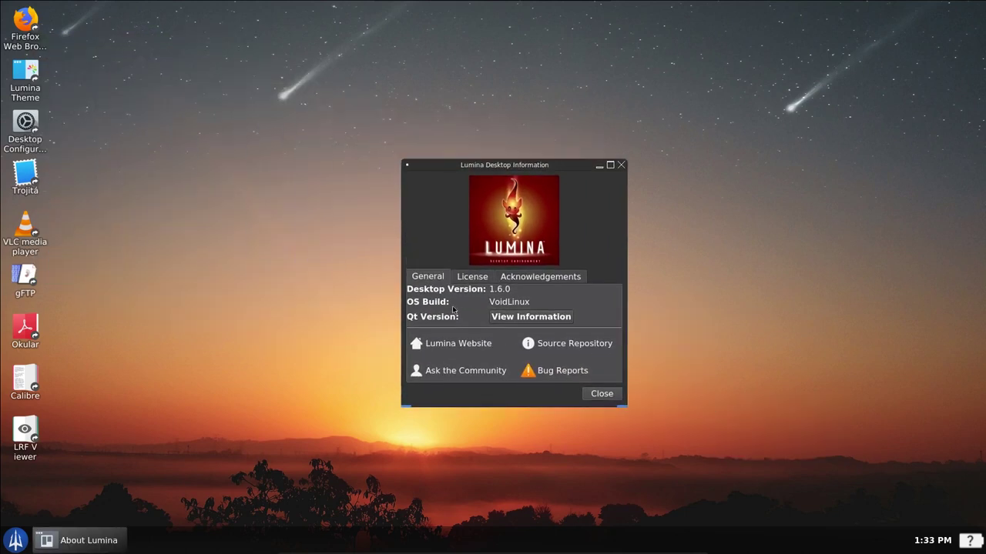
{"action": "left_click", "coordinate": [508, 324]}
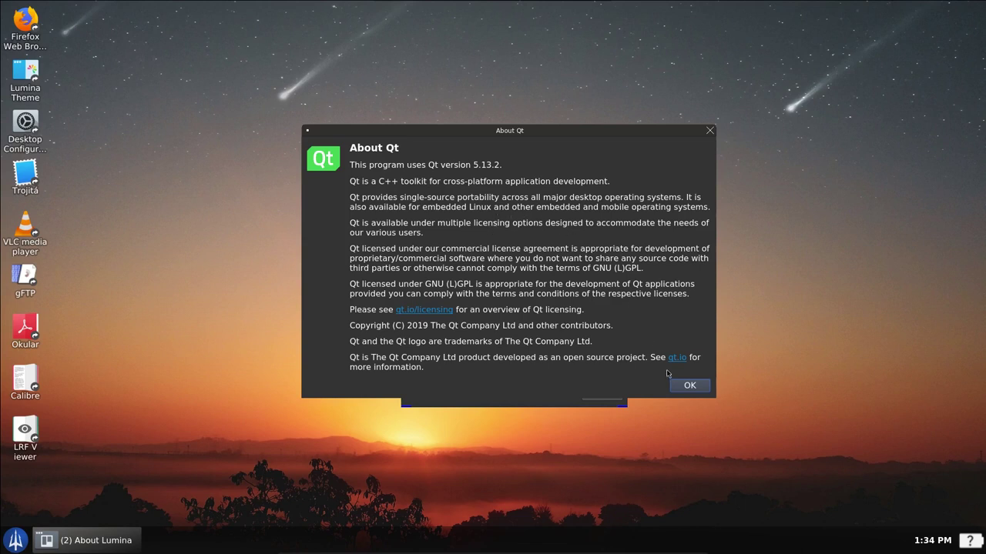
{"action": "left_click", "coordinate": [689, 387]}
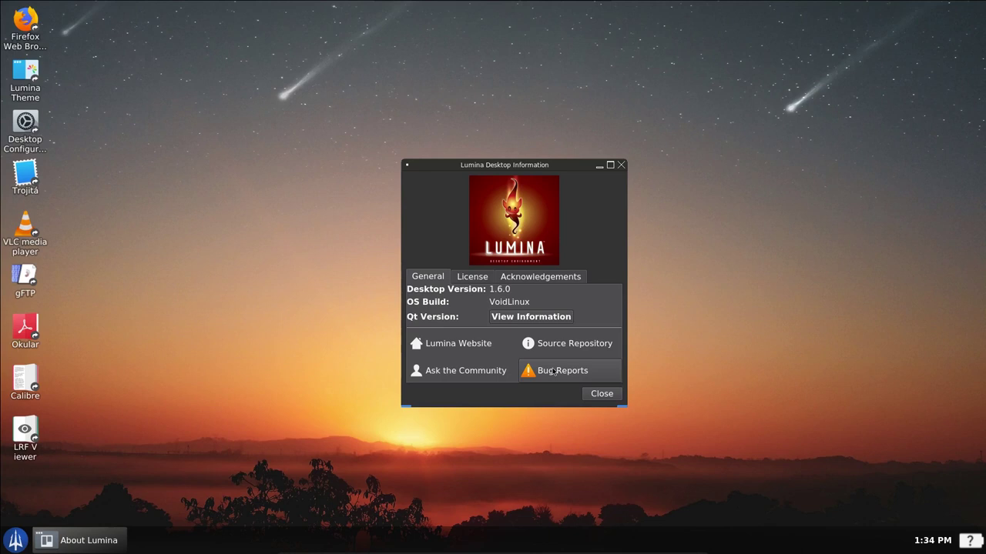
Step: Close the Lumina information window and examine the Workspace 1 menu's application categories, root directory listing and Preferences entries
{"action": "left_click", "coordinate": [595, 393]}
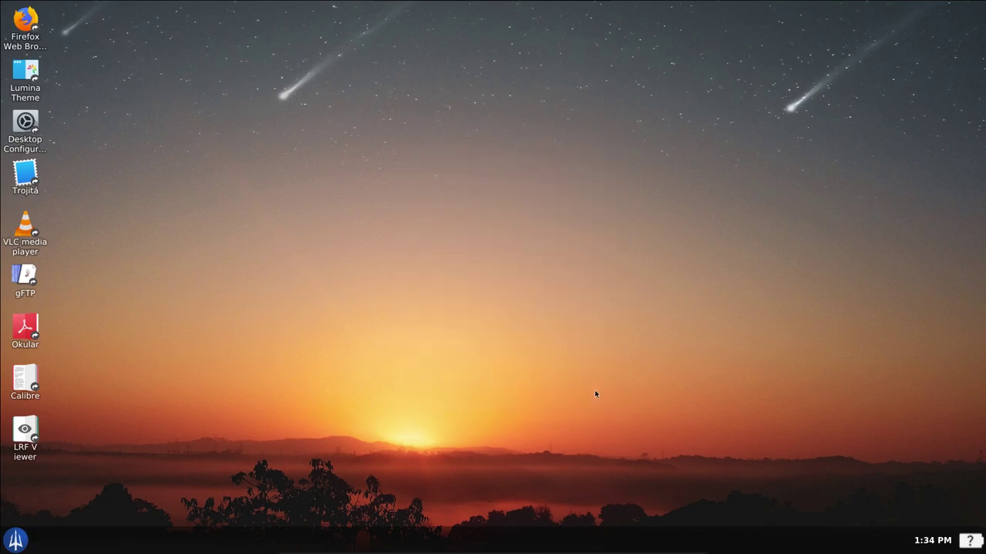
{"action": "right_click", "coordinate": [562, 307]}
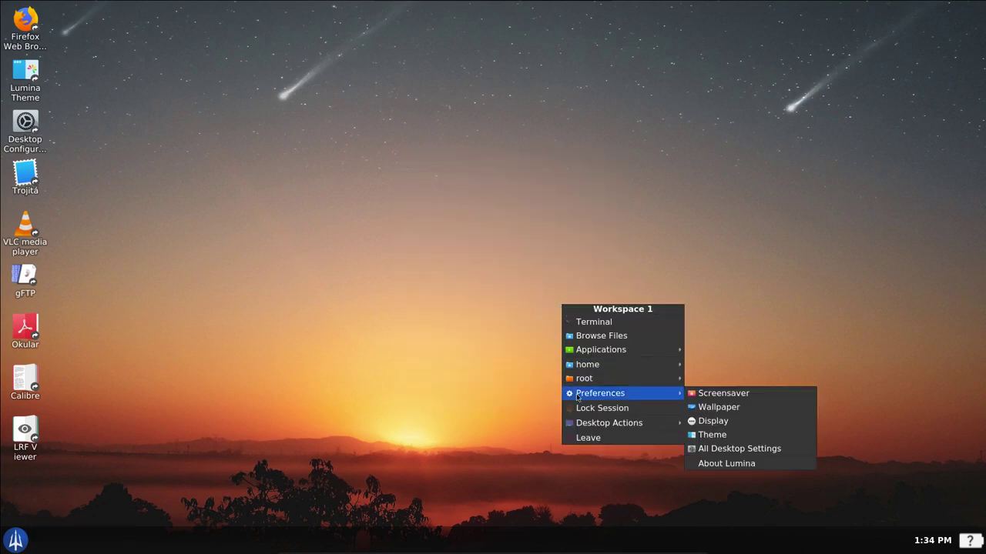
{"action": "mouse_move", "coordinate": [592, 352]}
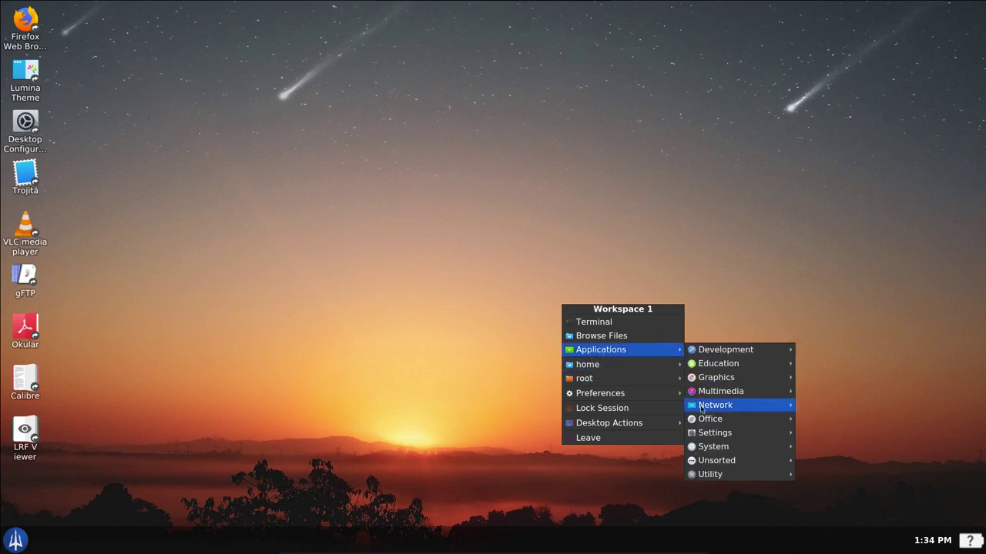
{"action": "mouse_move", "coordinate": [707, 456]}
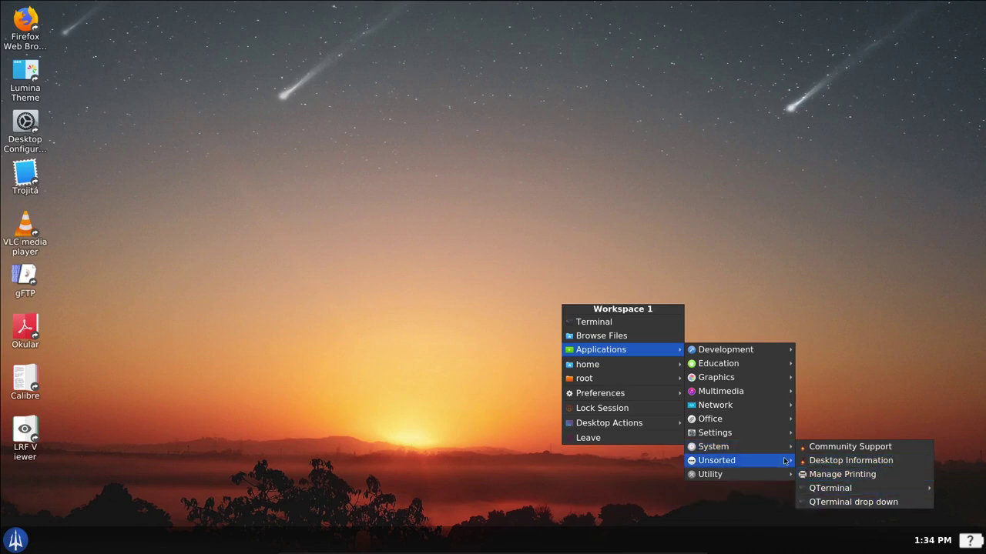
{"action": "mouse_move", "coordinate": [776, 461]}
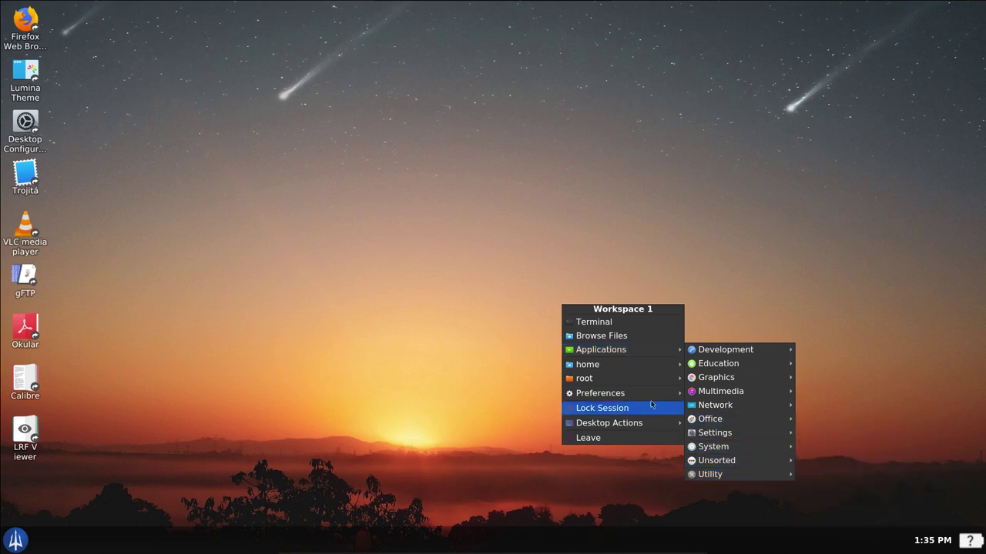
{"action": "mouse_move", "coordinate": [631, 398]}
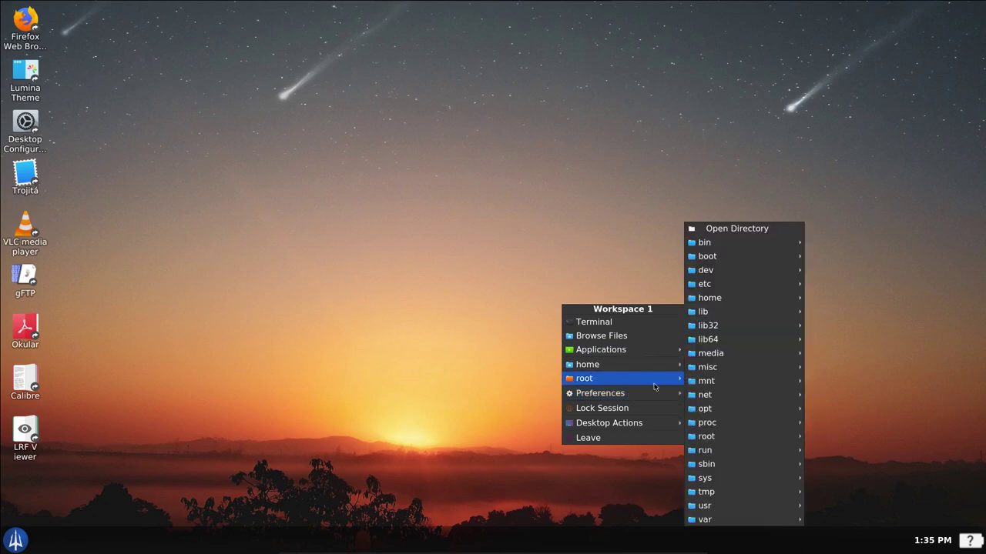
{"action": "mouse_move", "coordinate": [755, 241]}
{"action": "mouse_move", "coordinate": [755, 524]}
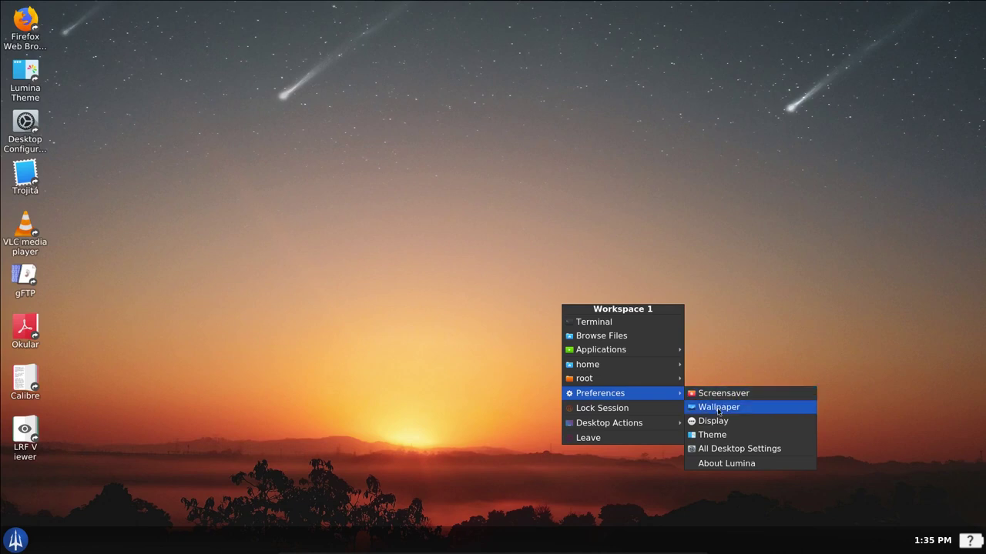
Step: View the wallpaper settings, return to the Desktop Settings overview and look through the color schemes offered in the Theme settings
{"action": "left_click", "coordinate": [717, 410]}
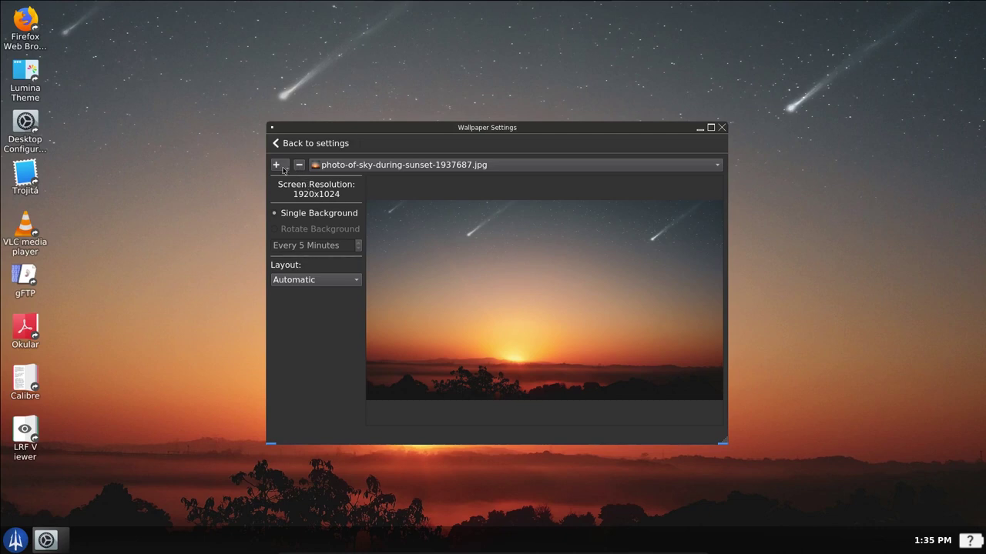
{"action": "left_click", "coordinate": [312, 143]}
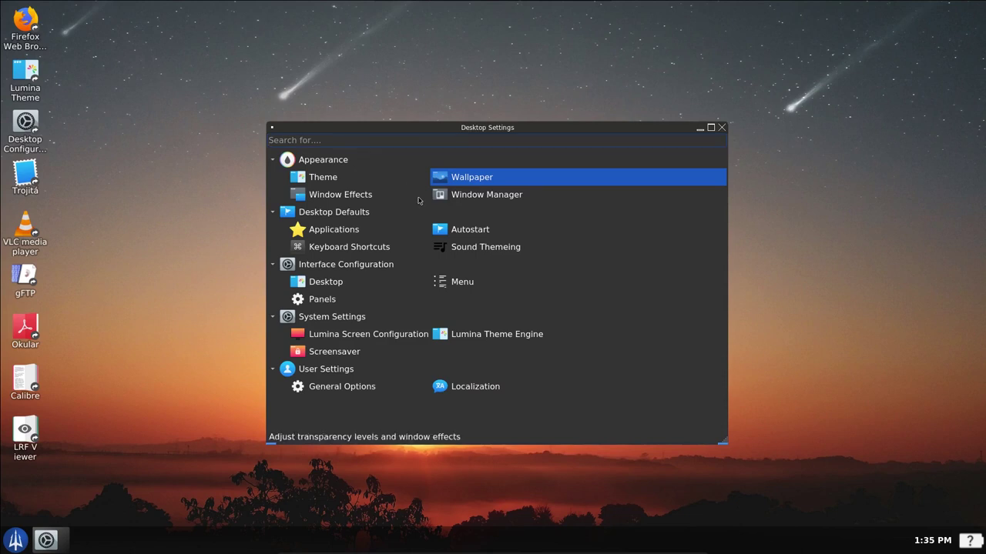
{"action": "left_click", "coordinate": [325, 182]}
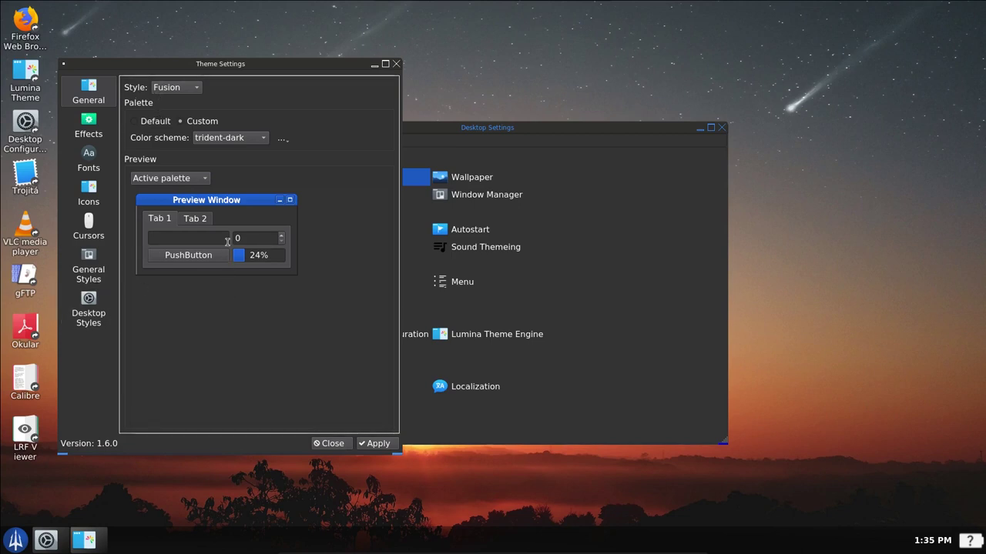
{"action": "left_click", "coordinate": [267, 141]}
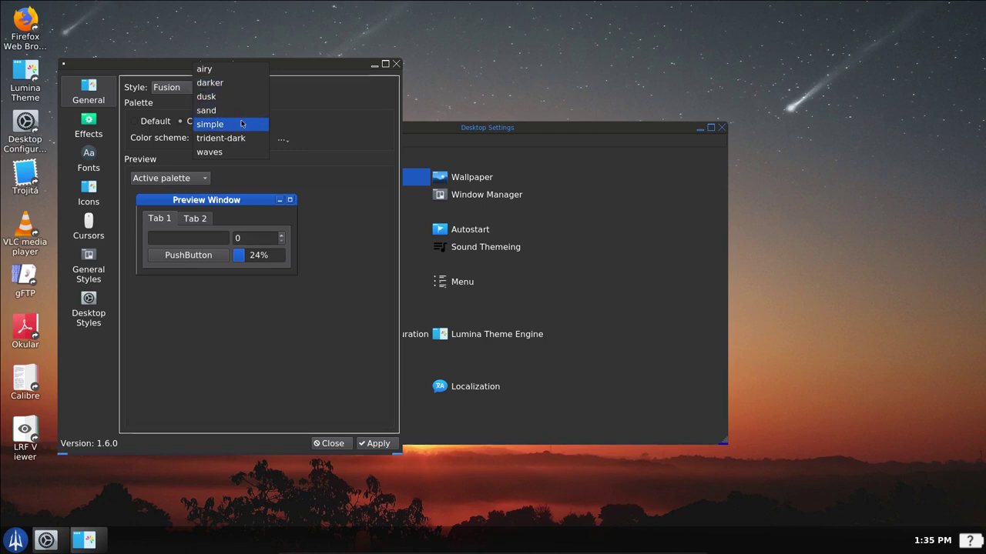
{"action": "left_click", "coordinate": [352, 184]}
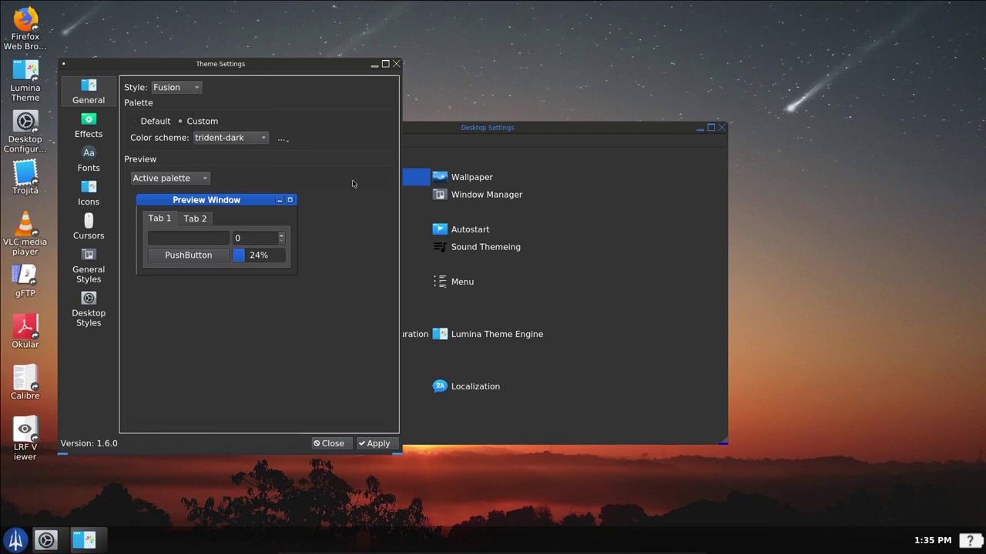
Step: Preview the Windows style in the Theme settings and return the style to Fusion
{"action": "left_click", "coordinate": [195, 92]}
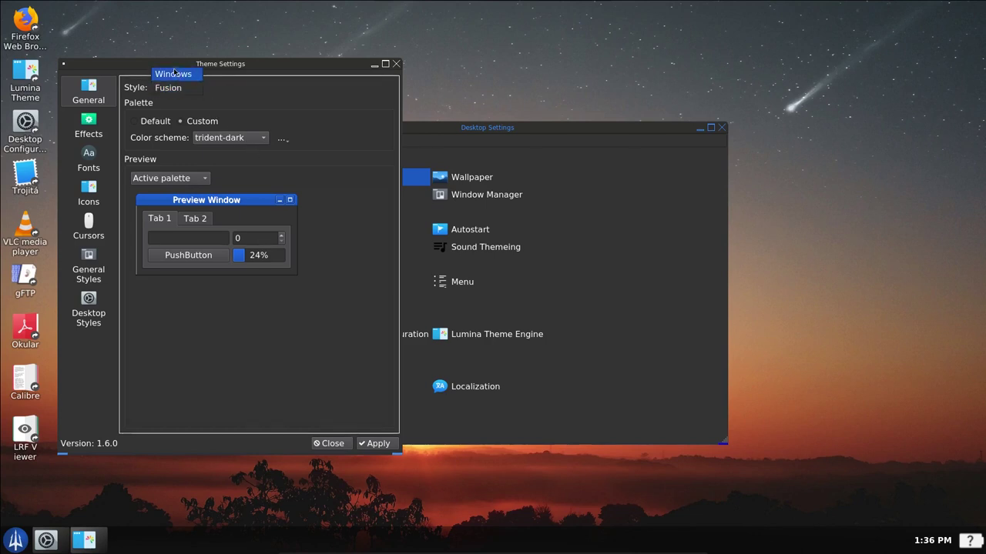
{"action": "left_click", "coordinate": [176, 73]}
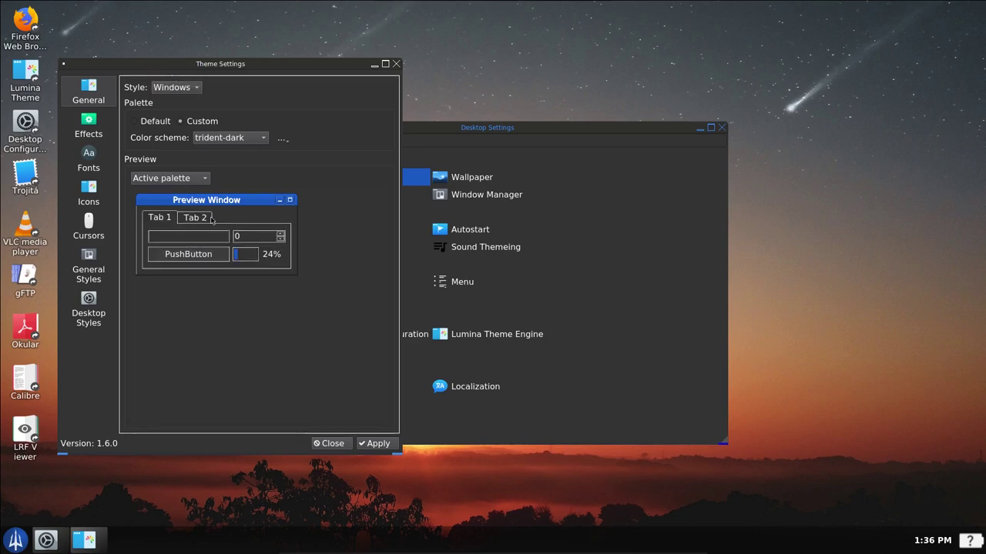
{"action": "left_click", "coordinate": [197, 88]}
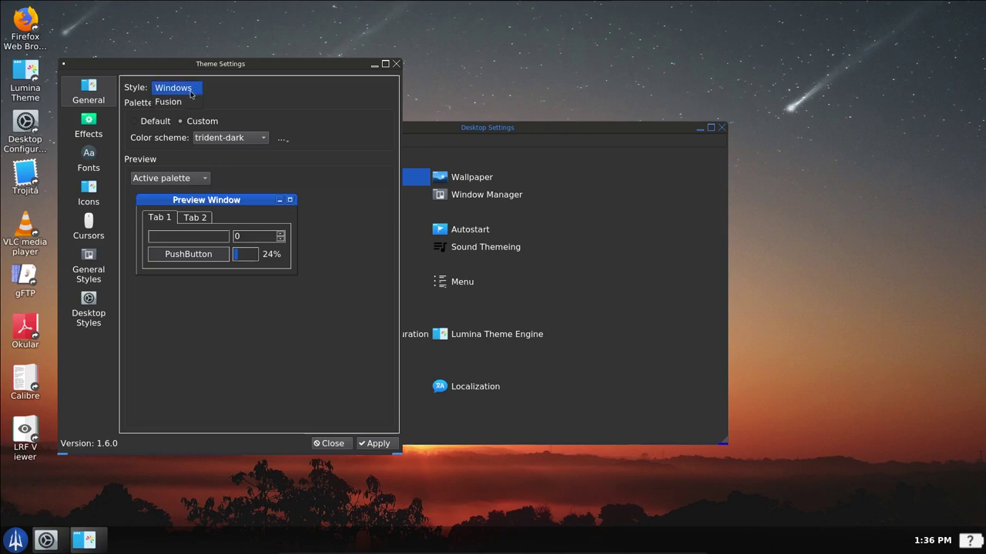
{"action": "left_click", "coordinate": [184, 101]}
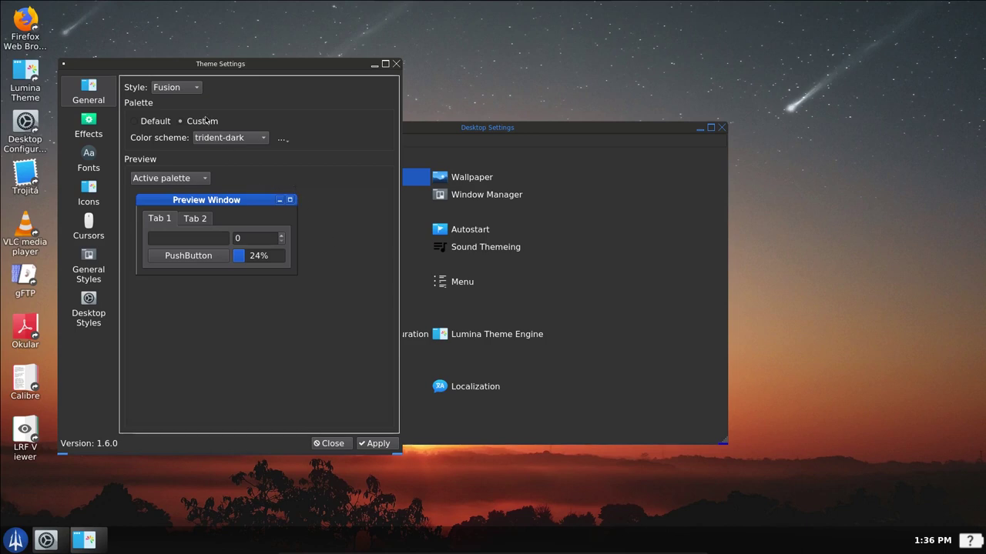
Step: Examine the theme's Effects and Fonts settings, including the general font's writing systems, without changes, and close both settings windows
{"action": "left_click", "coordinate": [88, 126]}
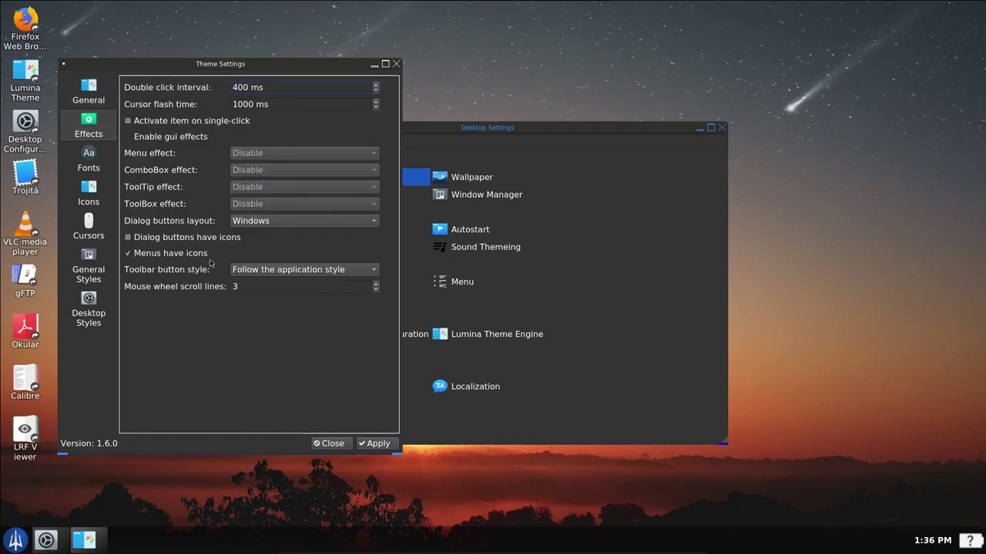
{"action": "left_click", "coordinate": [90, 159]}
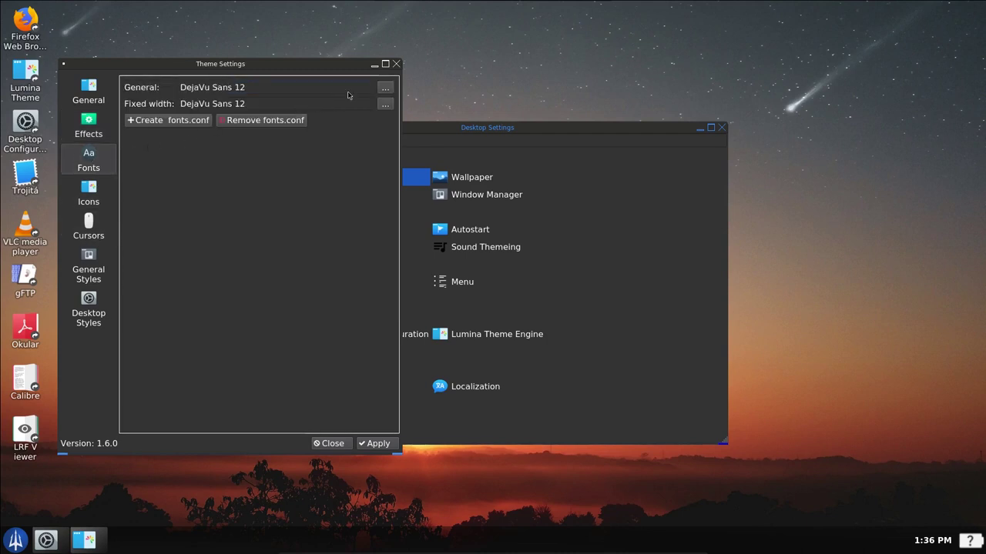
{"action": "left_click", "coordinate": [386, 87]}
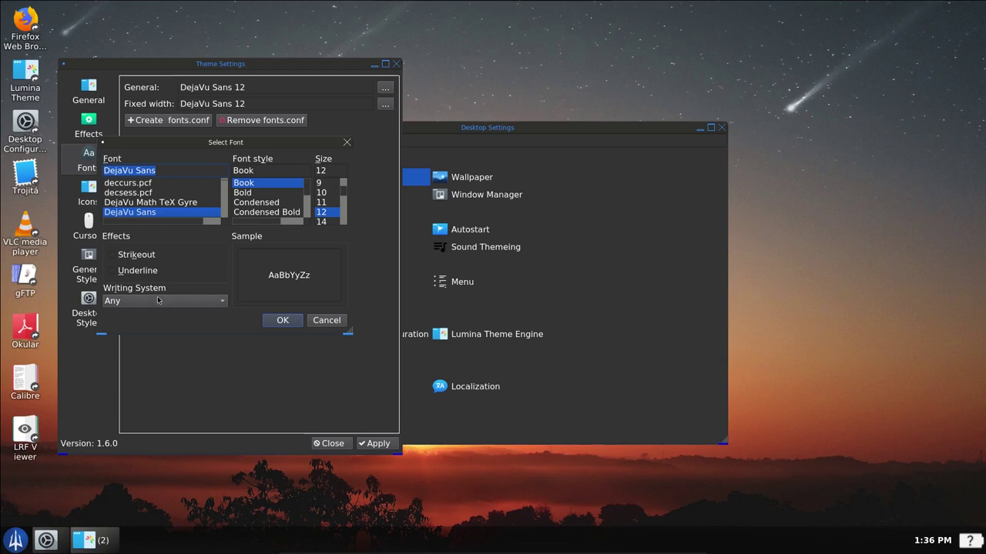
{"action": "left_click", "coordinate": [214, 305]}
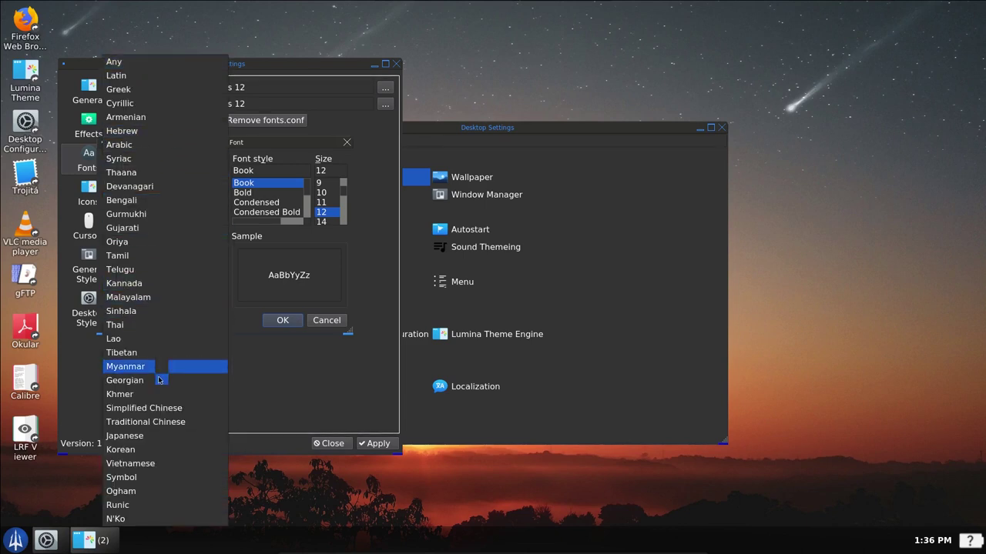
{"action": "left_click", "coordinate": [266, 382]}
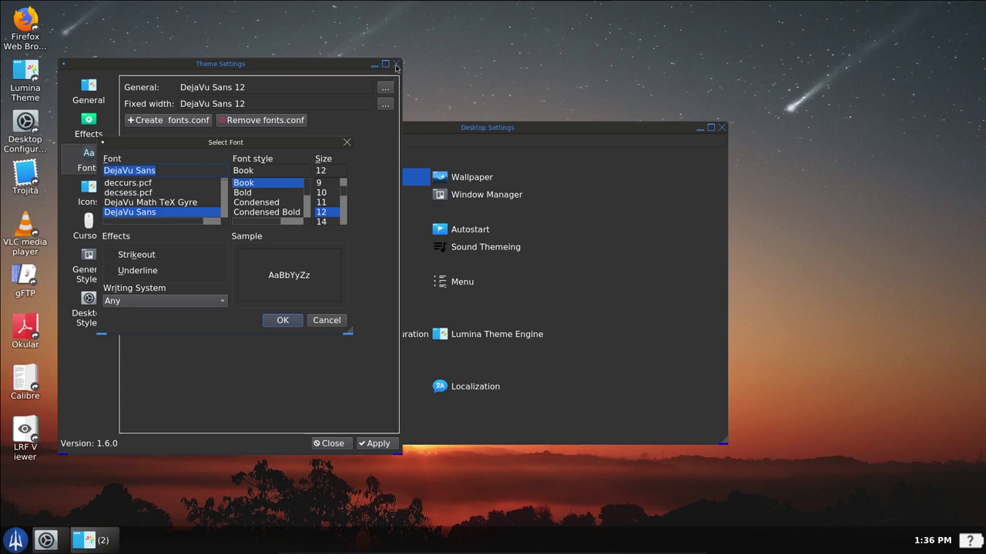
{"action": "left_click", "coordinate": [327, 322]}
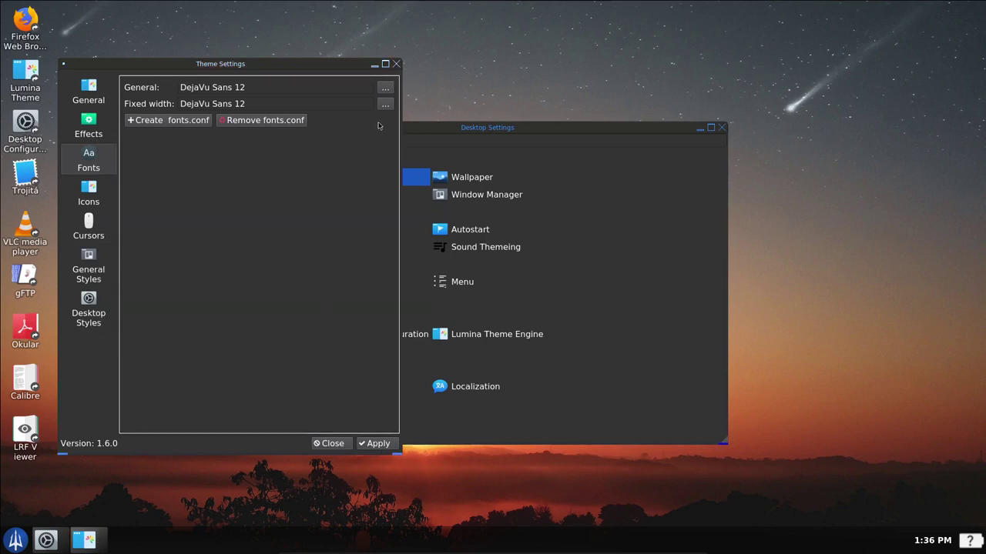
{"action": "left_click", "coordinate": [396, 64]}
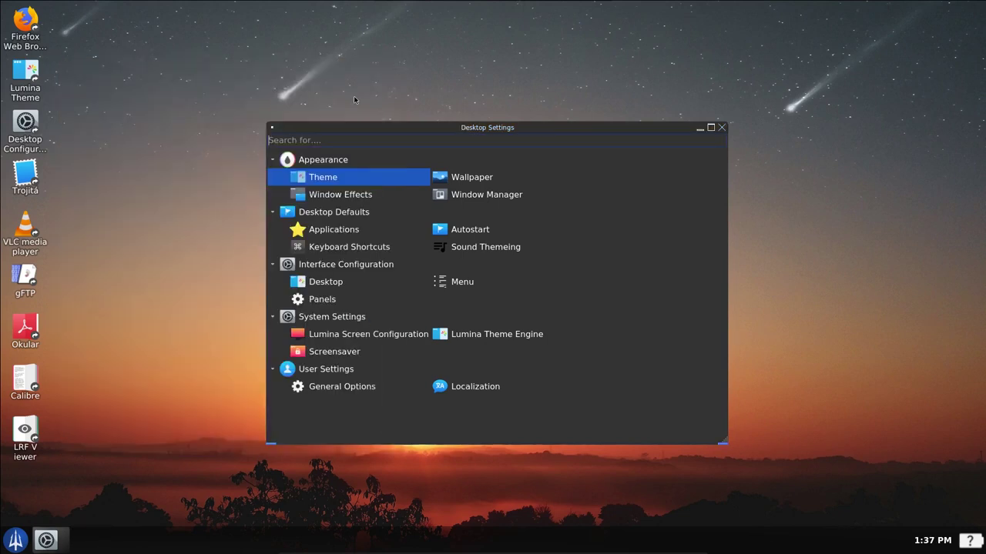
{"action": "key", "text": "alt+F4"}
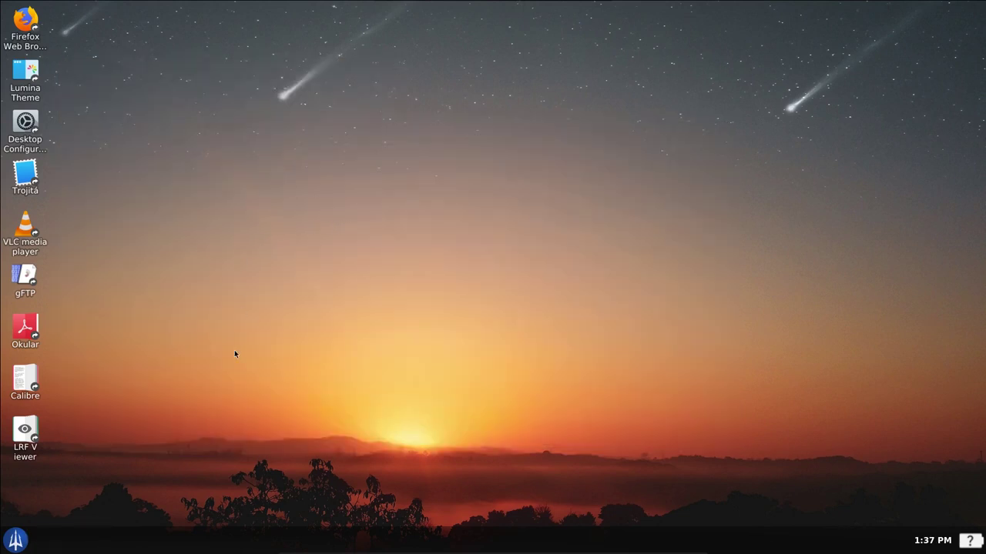
Step: Browse all installed applications in the start menu and widen the menu to show their full descriptions
{"action": "left_click", "coordinate": [12, 543]}
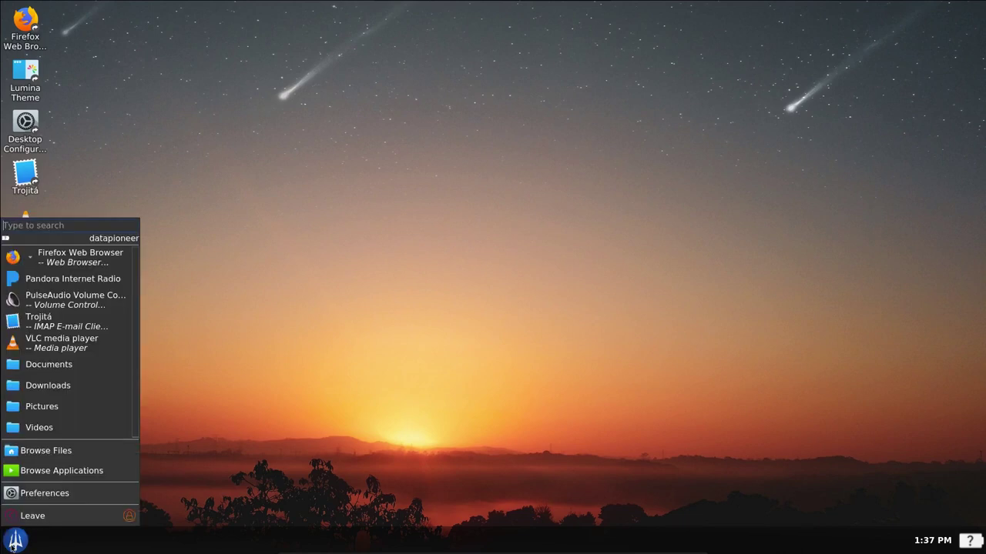
{"action": "left_click", "coordinate": [58, 472]}
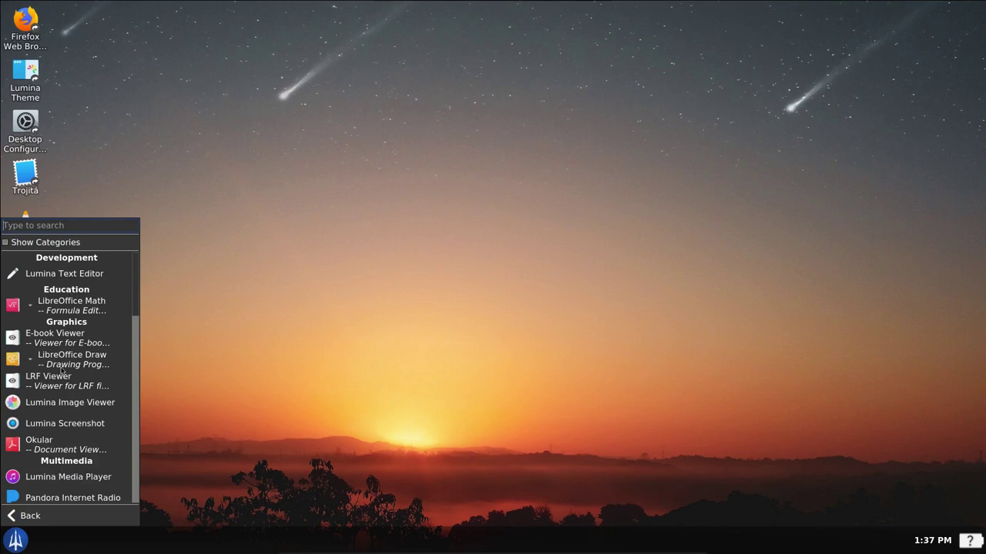
{"action": "left_click_drag", "start_coordinate": [140, 378], "coordinate": [236, 333]}
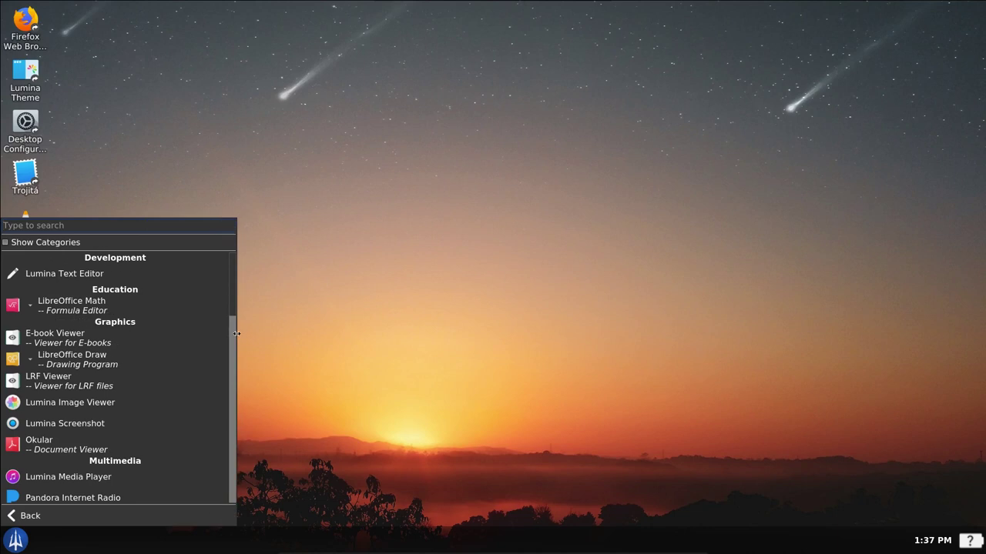
Step: Launch Pandora Internet Radio, move its window to the middle of the desktop, view its account and audio settings and close it
{"action": "left_click", "coordinate": [89, 498]}
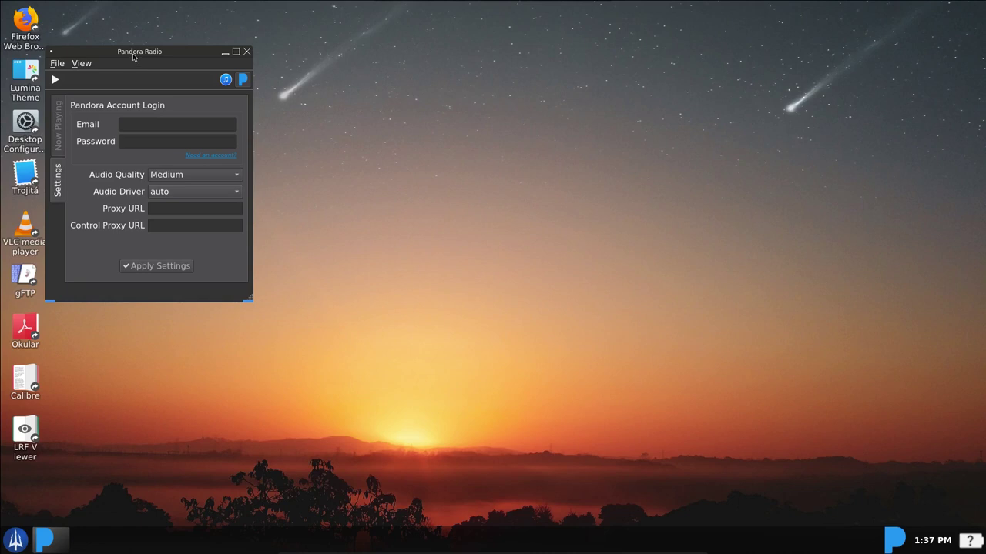
{"action": "left_click_drag", "start_coordinate": [132, 56], "coordinate": [454, 140]}
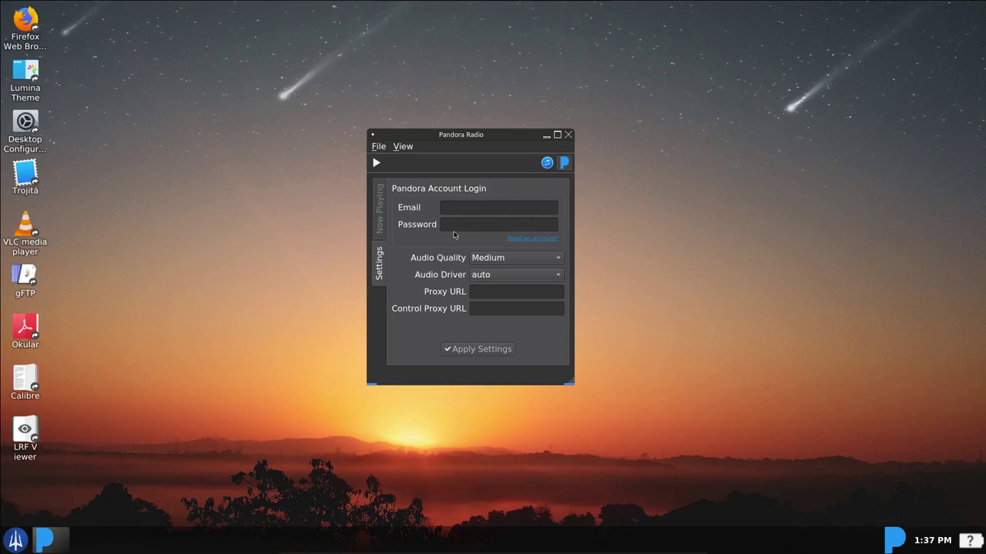
{"action": "left_click", "coordinate": [568, 135]}
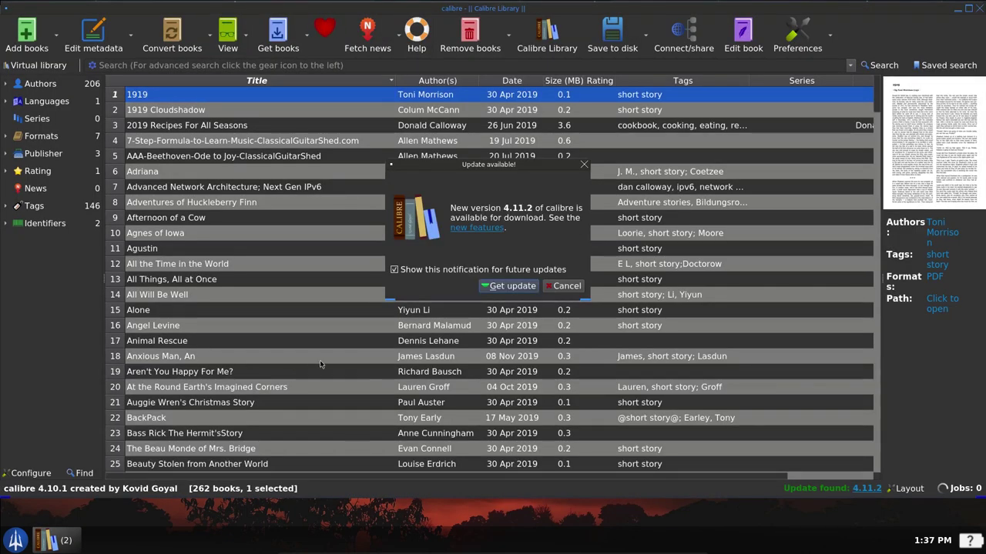
Step: Dismiss Calibre's update notice, view the book library and close Calibre
{"action": "left_click", "coordinate": [563, 286]}
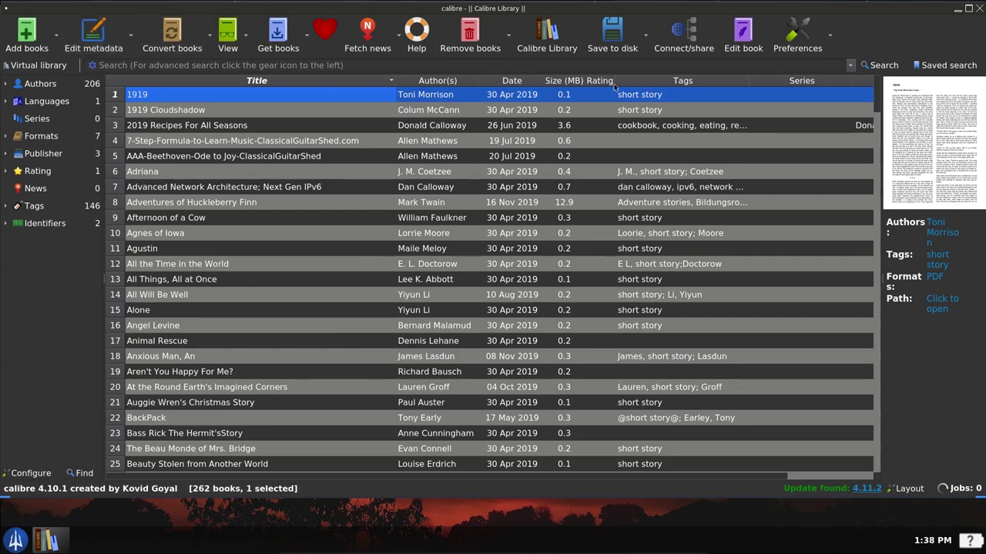
{"action": "left_click", "coordinate": [981, 8]}
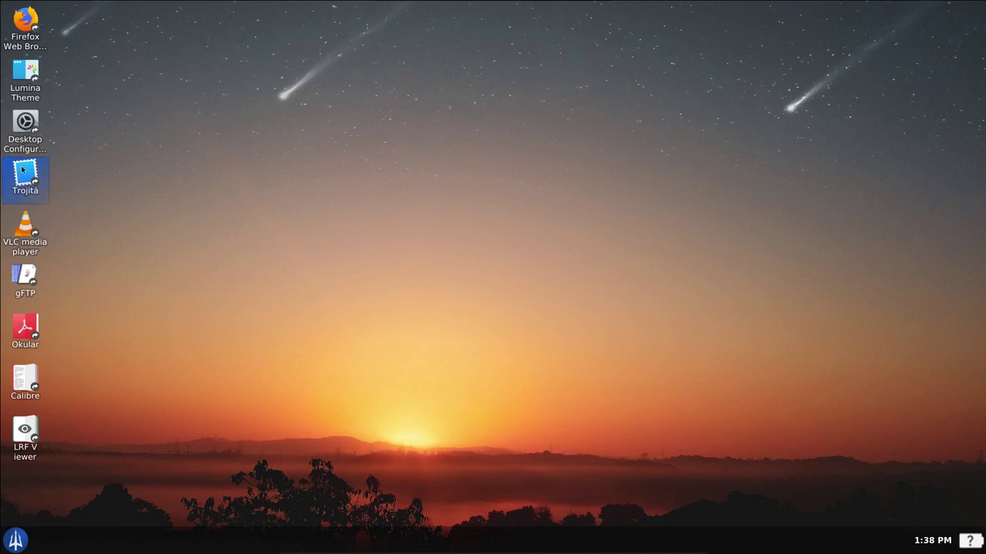
Step: Open Lumina Theme from the desktop, move its window to the middle, view the general theme settings and close it
{"action": "double_click", "coordinate": [35, 90]}
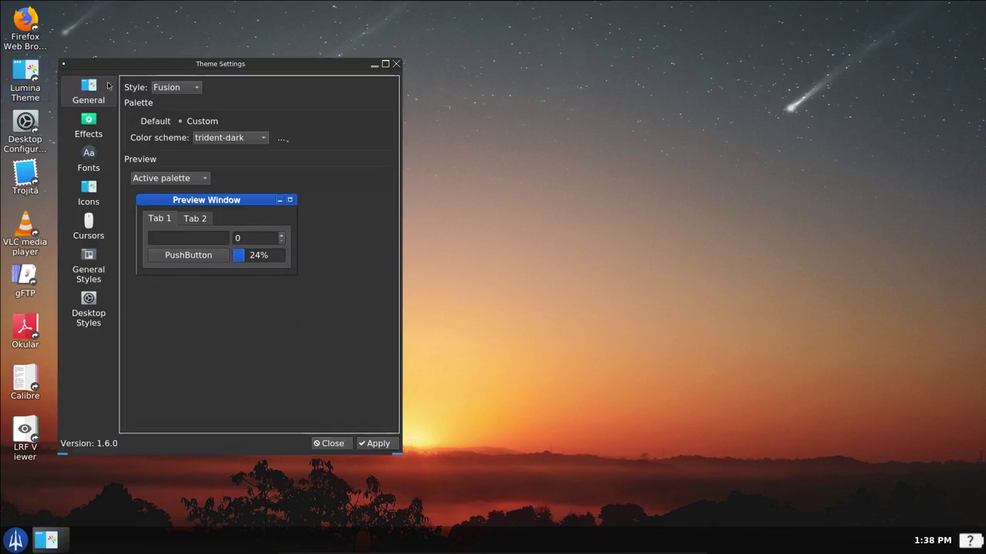
{"action": "left_click_drag", "start_coordinate": [129, 66], "coordinate": [314, 82]}
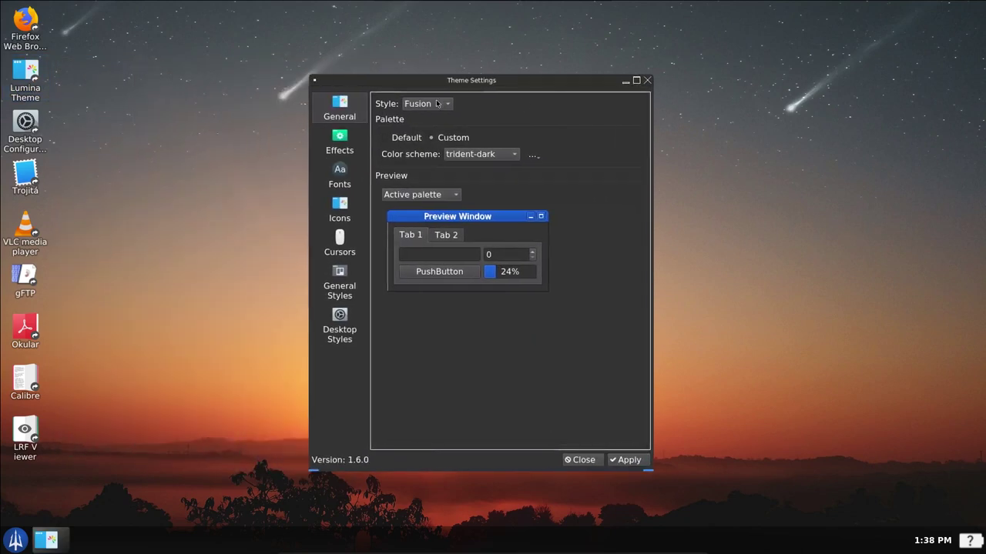
{"action": "left_click", "coordinate": [648, 81]}
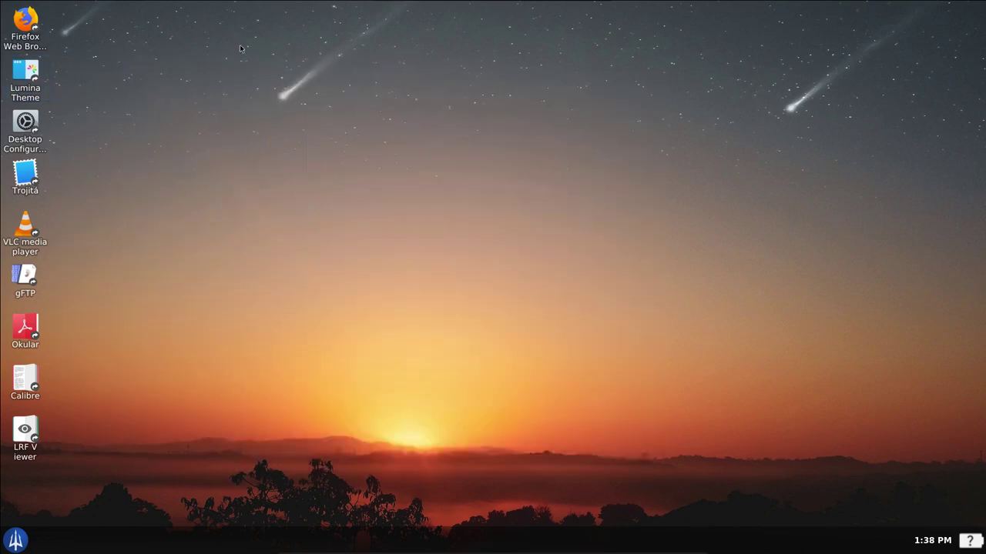
Step: Launch Firefox from its desktop shortcut, open a new tab and return to the Kadaza homepage
{"action": "right_click", "coordinate": [15, 13]}
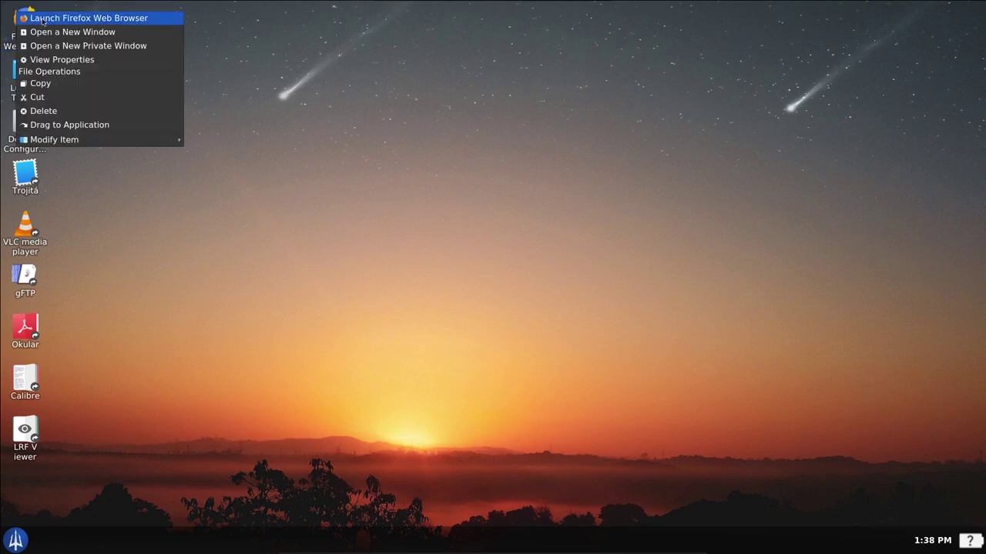
{"action": "left_click", "coordinate": [43, 19]}
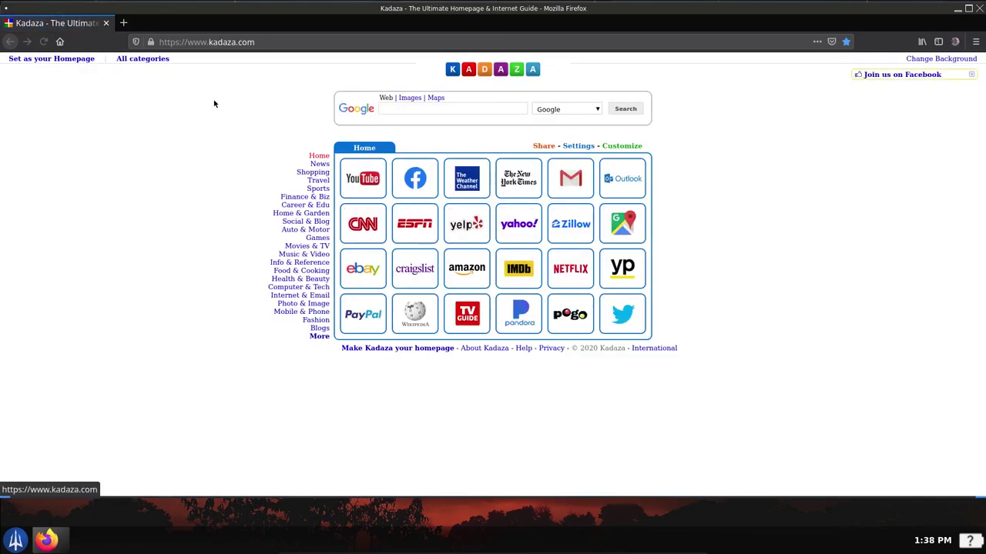
{"action": "left_click", "coordinate": [126, 24]}
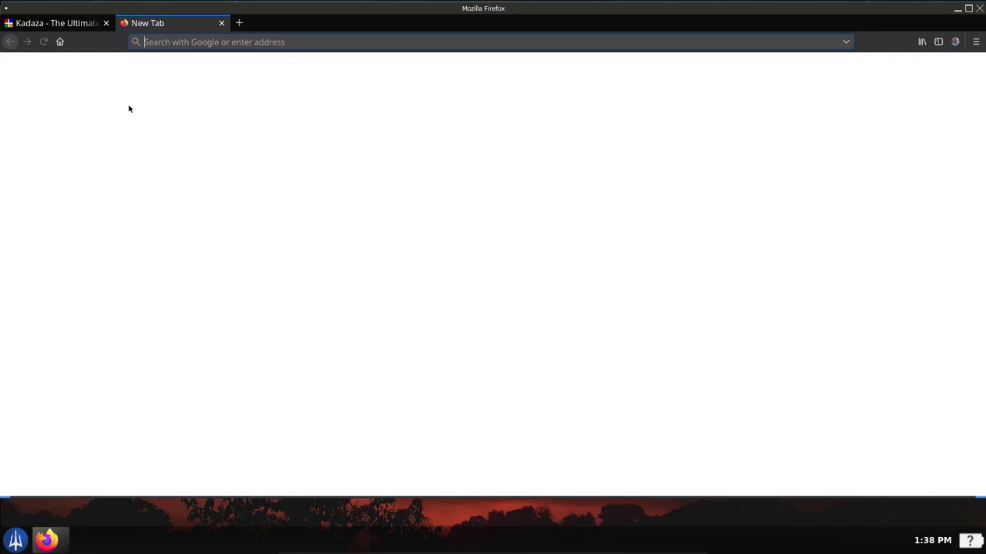
{"action": "left_click", "coordinate": [83, 26]}
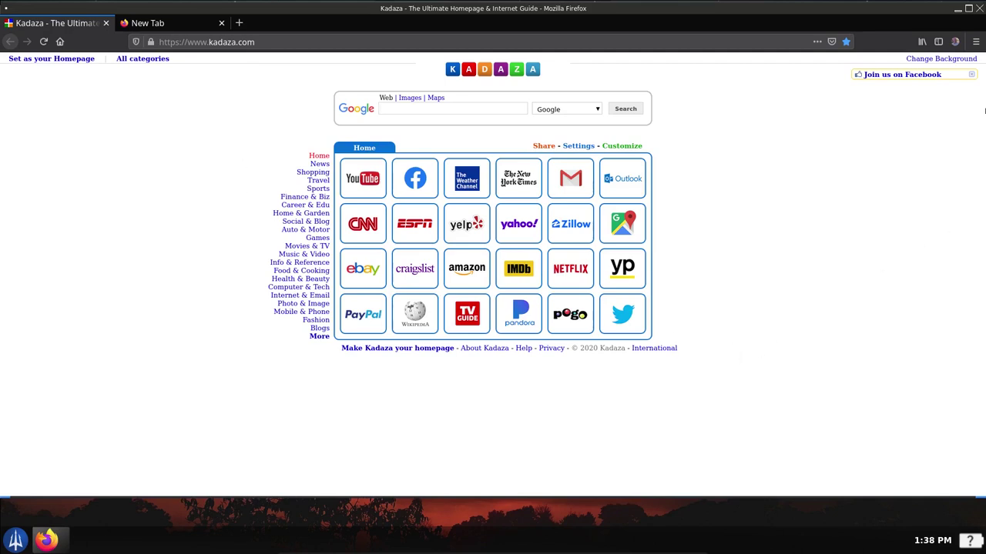
Step: View the browser's version information in About Firefox and close the dialog
{"action": "left_click", "coordinate": [976, 41]}
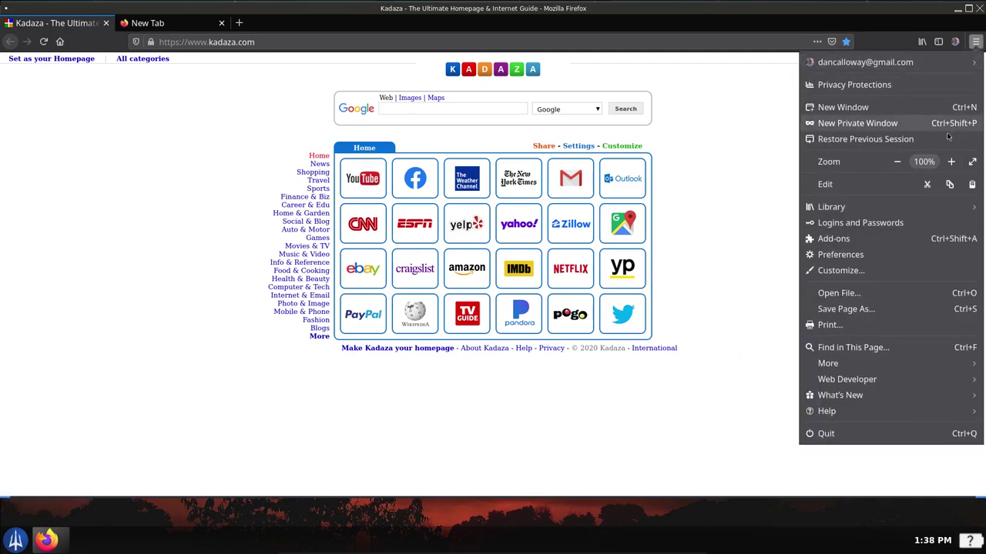
{"action": "left_click", "coordinate": [872, 413]}
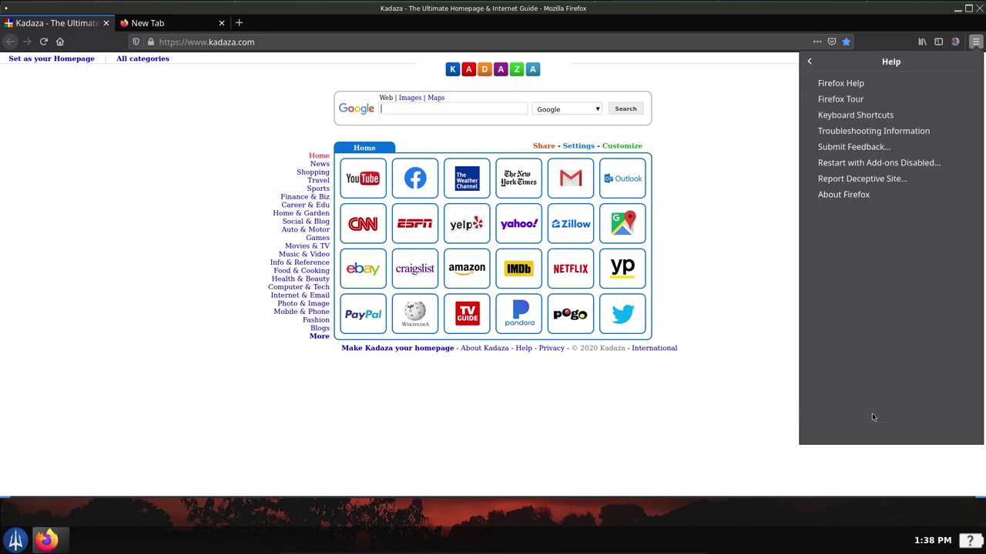
{"action": "left_click", "coordinate": [834, 194]}
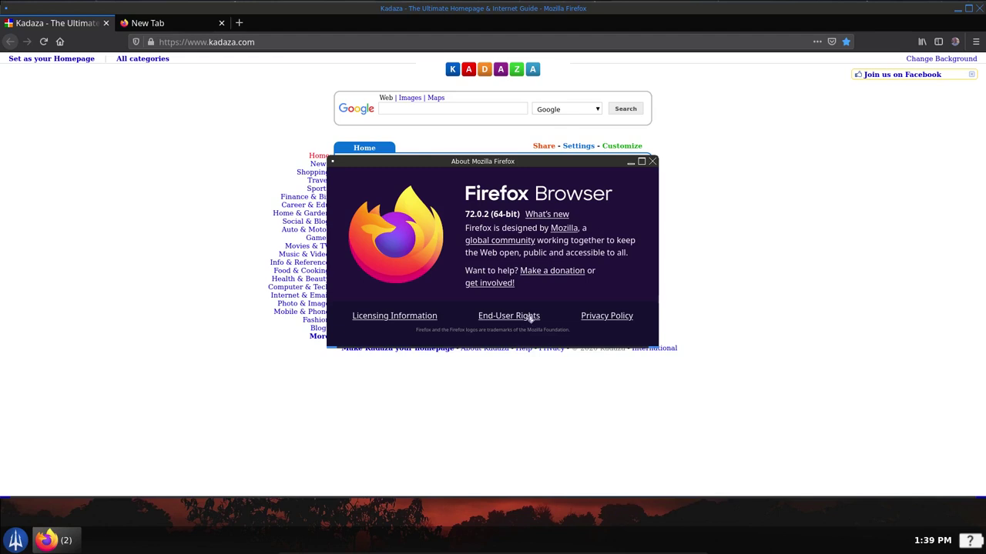
{"action": "left_click", "coordinate": [652, 163]}
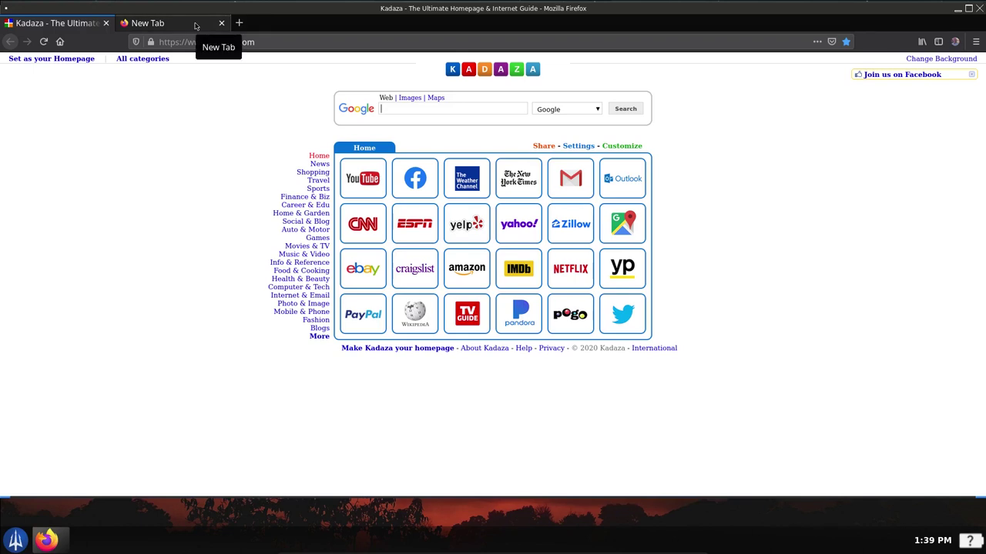
{"action": "left_click", "coordinate": [238, 23]}
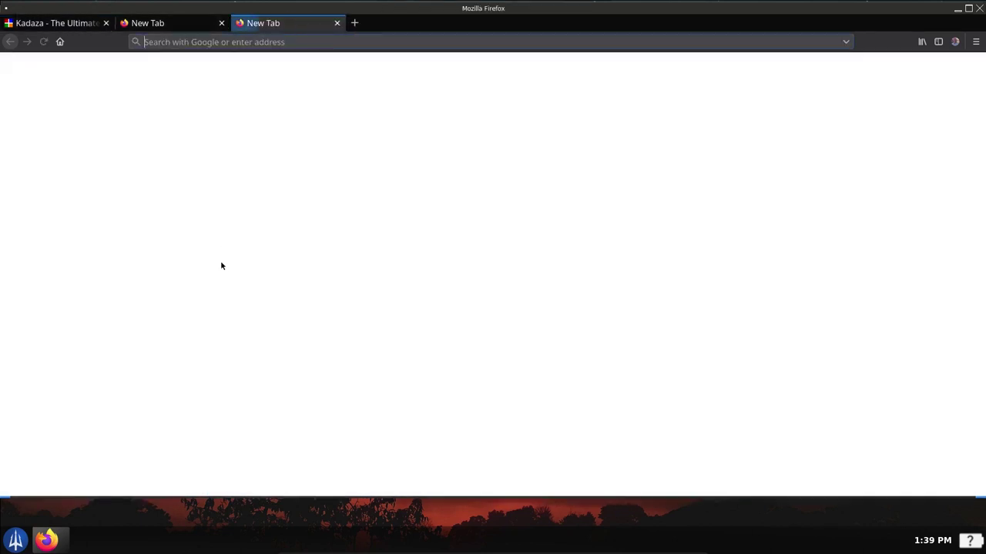
{"action": "type", "text": "www.youtube.com/"}
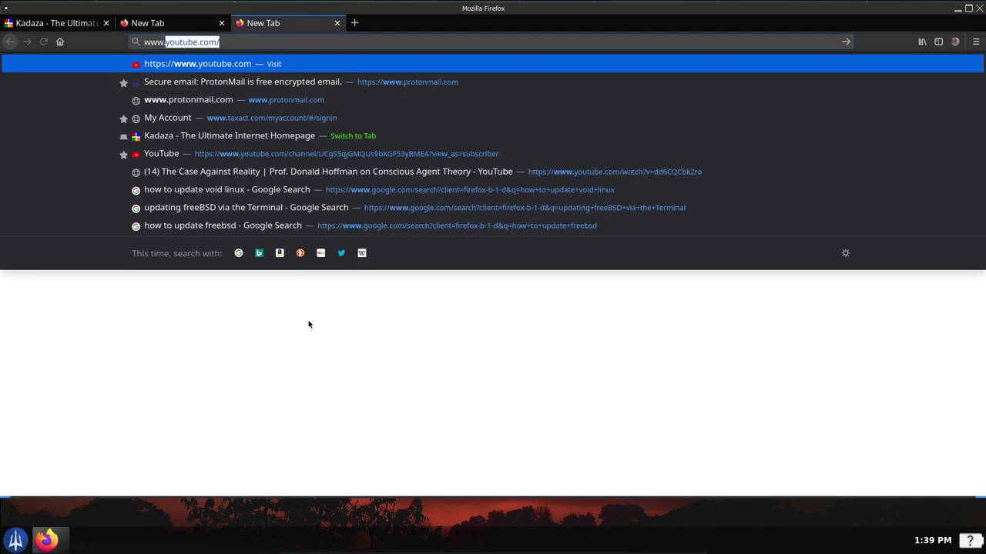
{"action": "key", "text": "Return"}
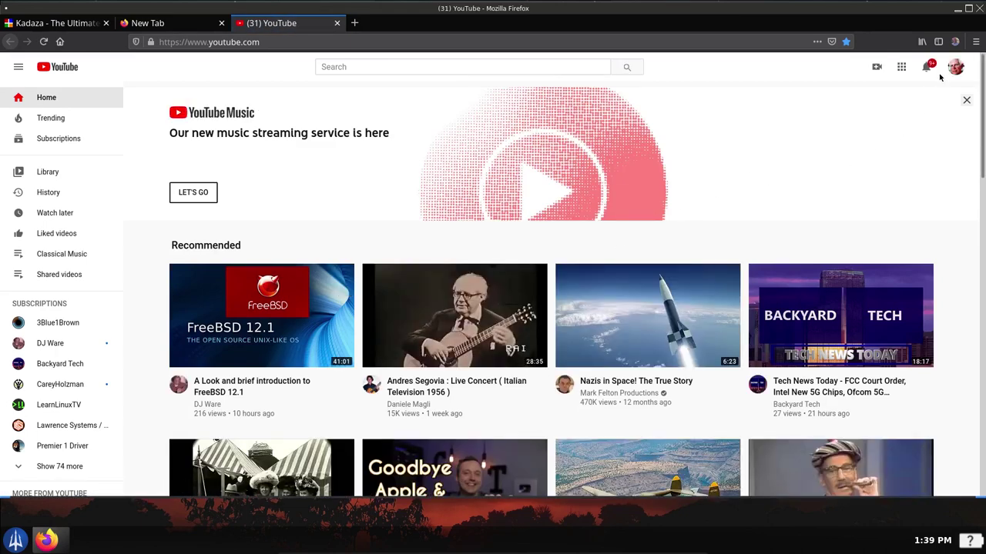
{"action": "left_click", "coordinate": [955, 67]}
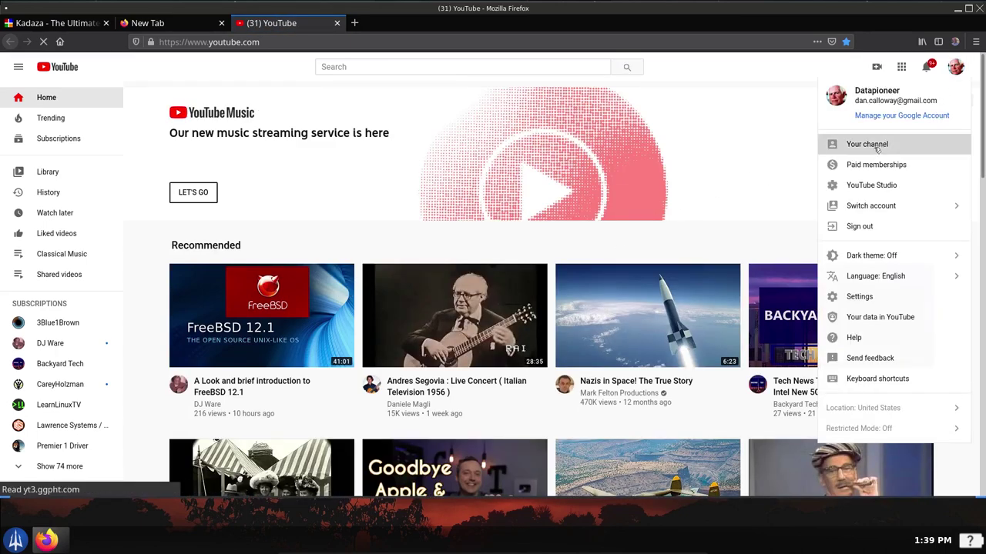
{"action": "left_click", "coordinate": [877, 146]}
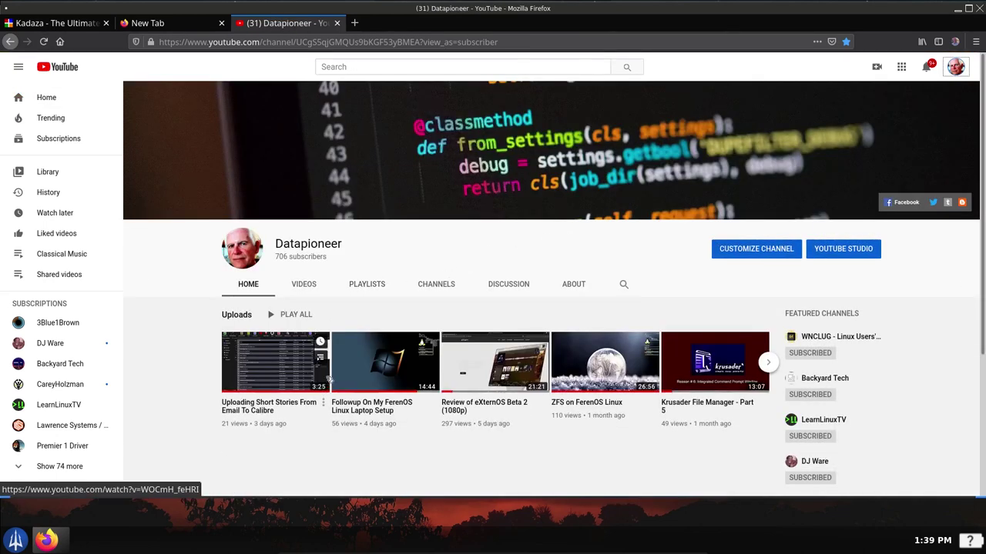
Step: Play the channel video "Uploading Short Stories From Email To Calibre" briefly, pause it and close Firefox
{"action": "left_click", "coordinate": [279, 377]}
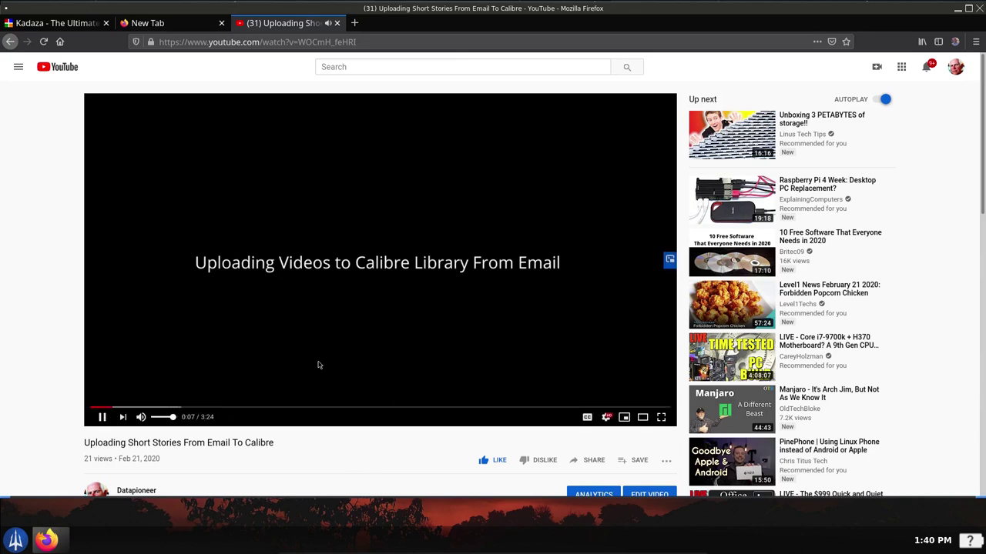
{"action": "left_click", "coordinate": [102, 417]}
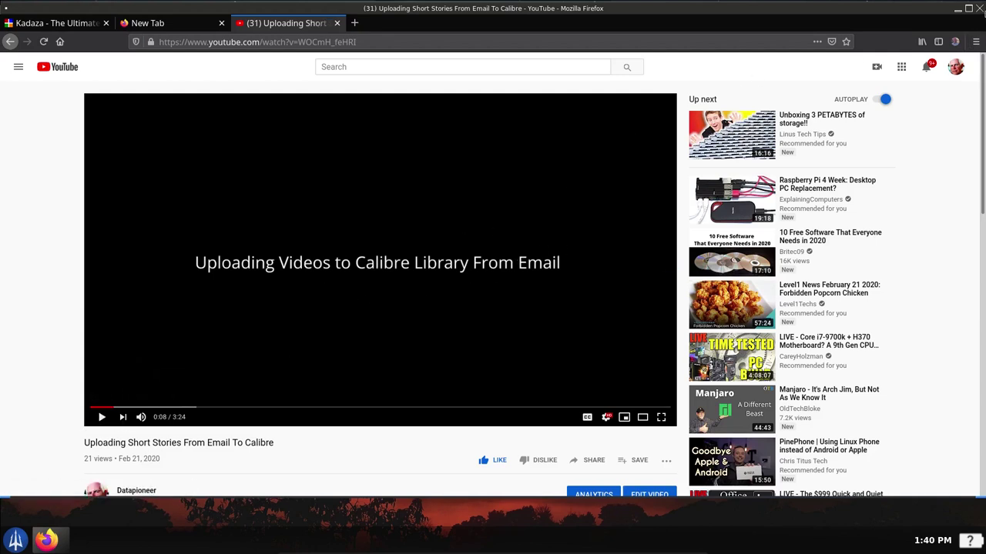
{"action": "left_click", "coordinate": [979, 9]}
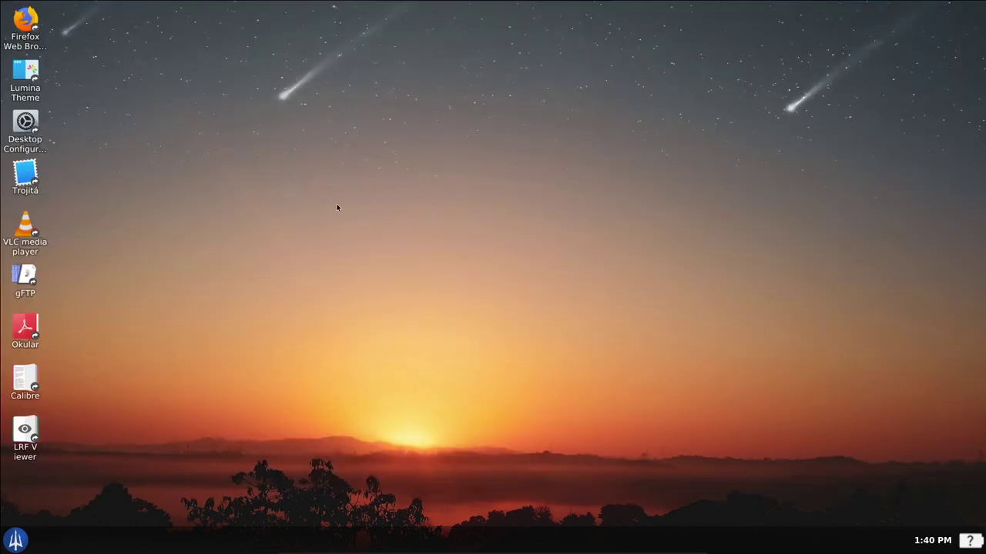
Step: Show the clock's calendar and browse its time zone regions, including the Indian and Asia country lists
{"action": "left_click", "coordinate": [931, 547]}
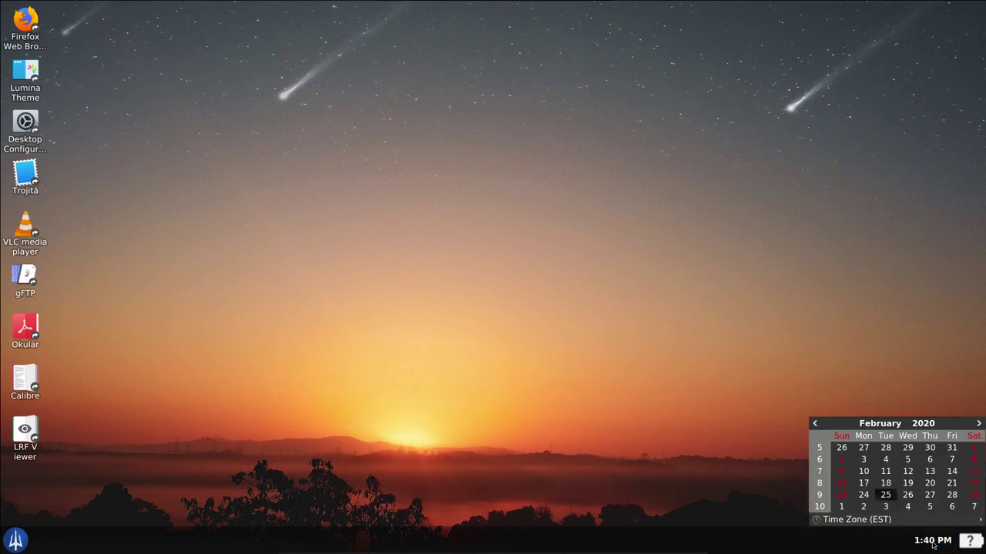
{"action": "left_click", "coordinate": [913, 519]}
{"action": "left_click", "coordinate": [885, 489]}
{"action": "left_click", "coordinate": [856, 521]}
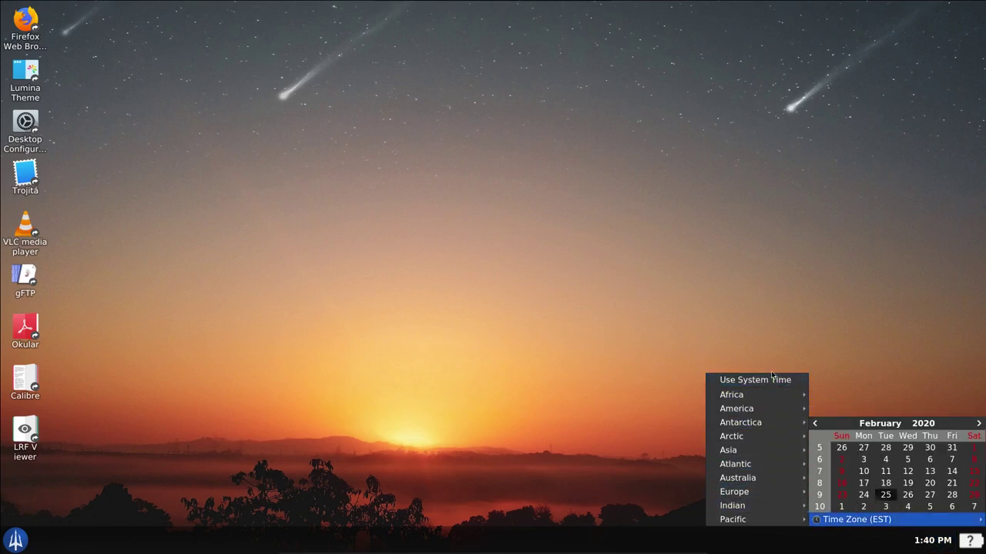
{"action": "mouse_move", "coordinate": [741, 497]}
{"action": "mouse_move", "coordinate": [743, 478]}
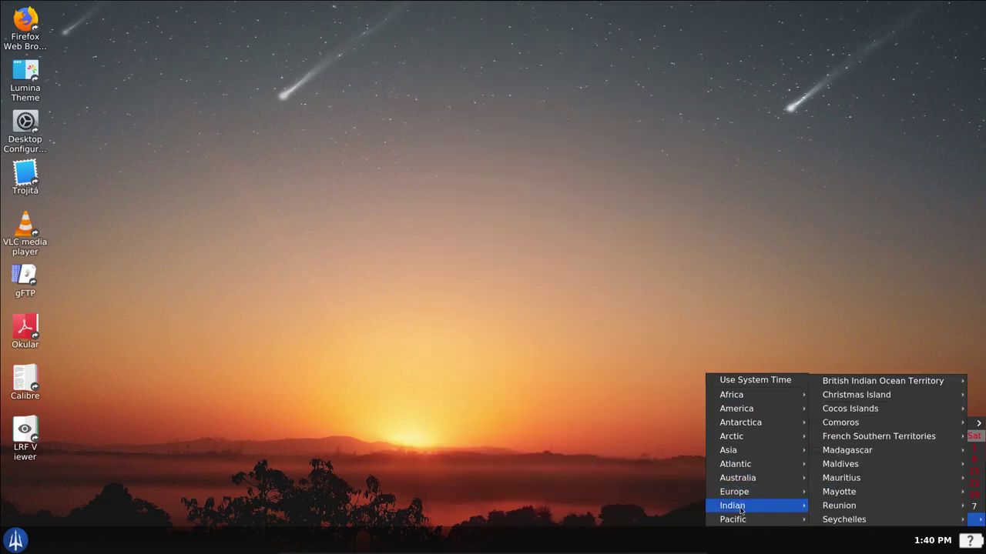
{"action": "mouse_move", "coordinate": [713, 452]}
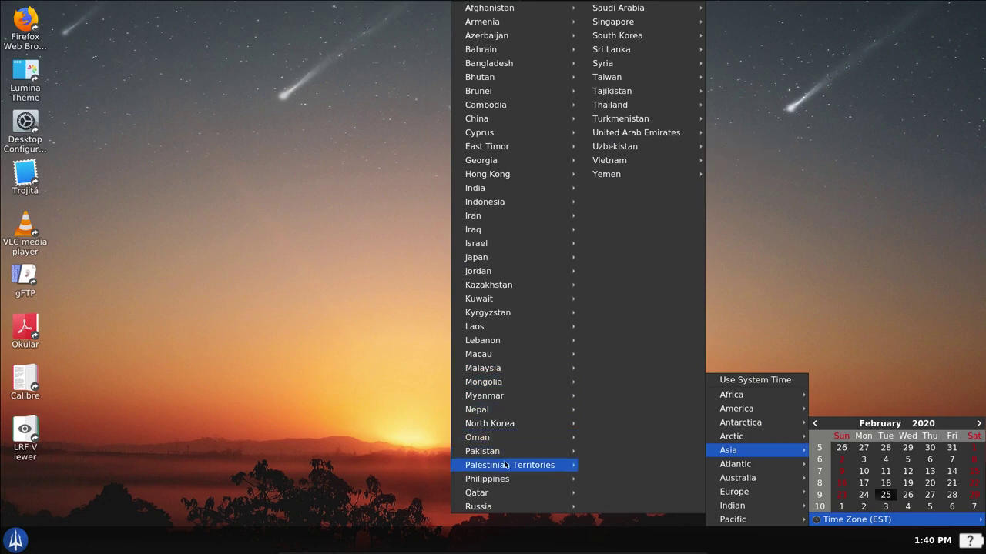
{"action": "mouse_move", "coordinate": [505, 475]}
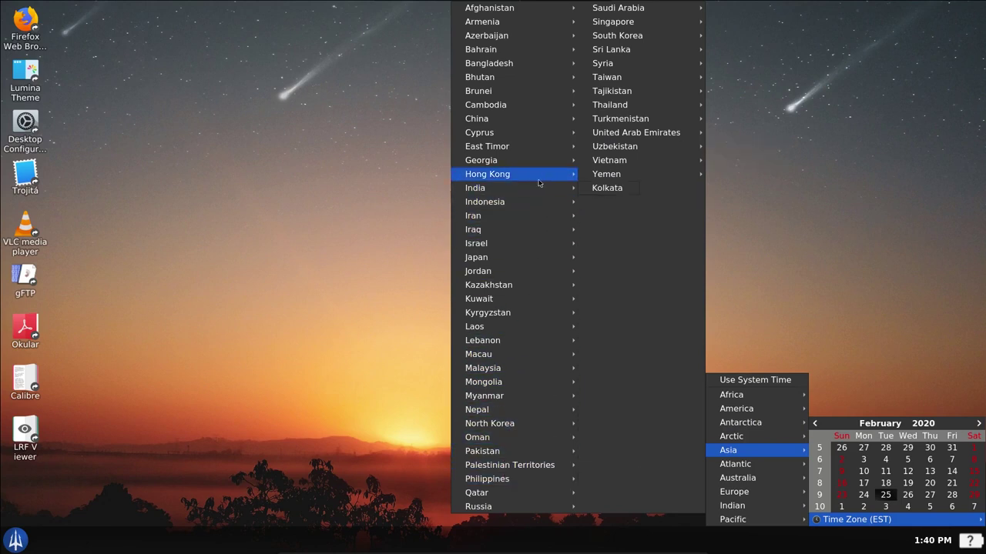
{"action": "mouse_move", "coordinate": [539, 183]}
{"action": "mouse_move", "coordinate": [609, 139]}
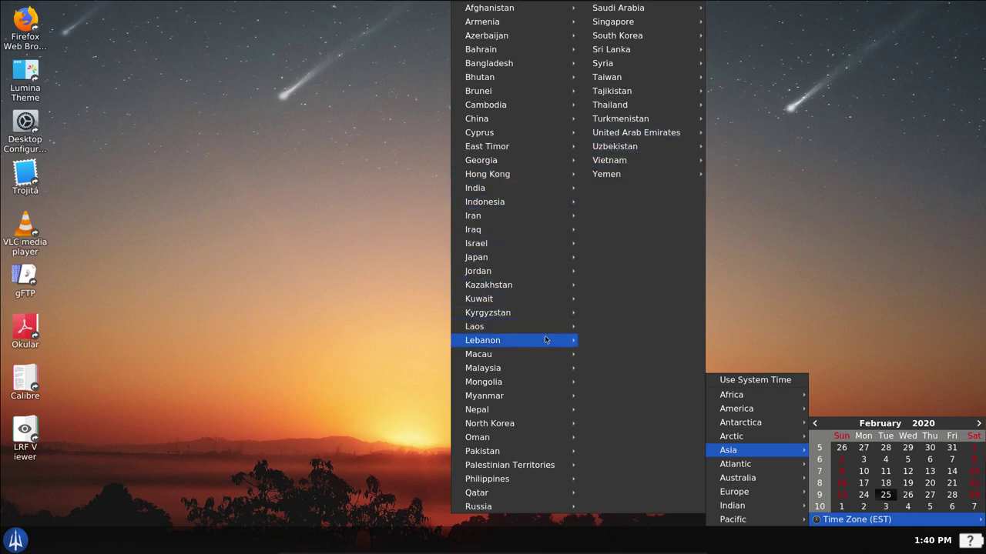
{"action": "mouse_move", "coordinate": [546, 340]}
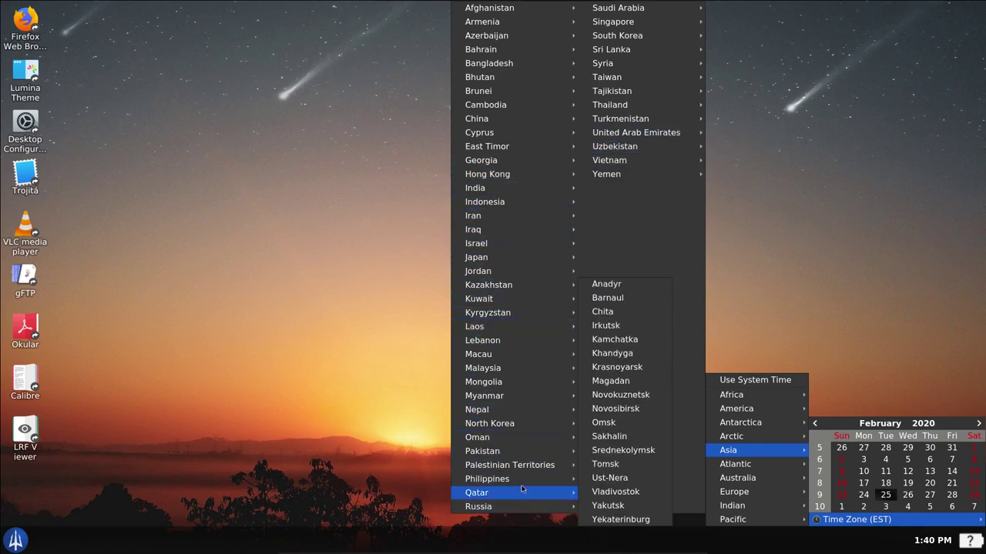
{"action": "mouse_move", "coordinate": [524, 455]}
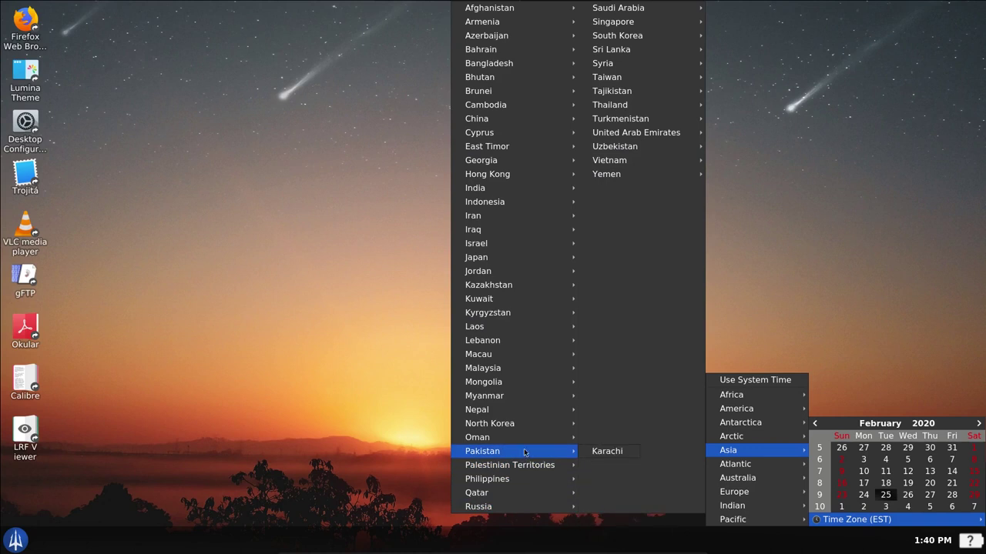
Step: Set the clock's time zone to New York in the United States, under the America region
{"action": "mouse_move", "coordinate": [728, 410]}
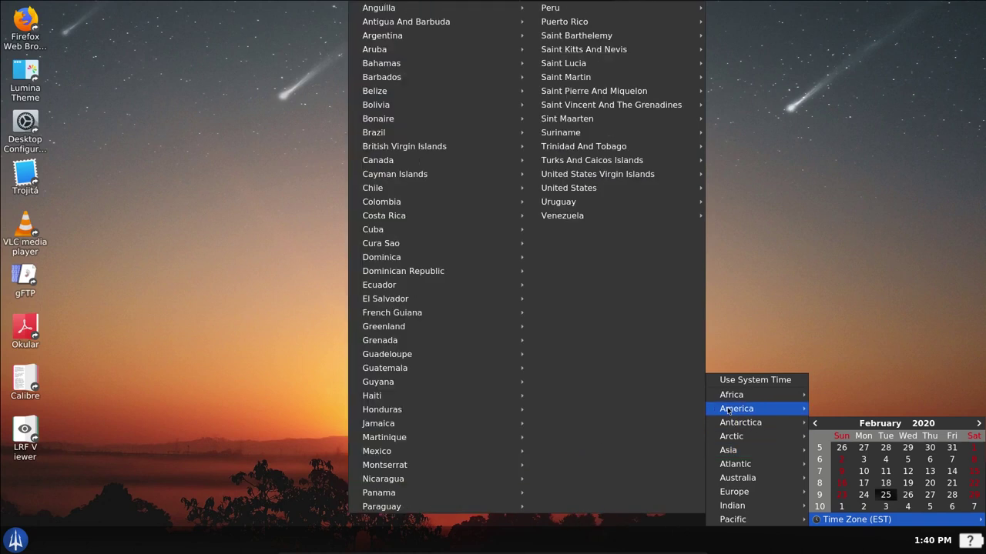
{"action": "mouse_move", "coordinate": [580, 194]}
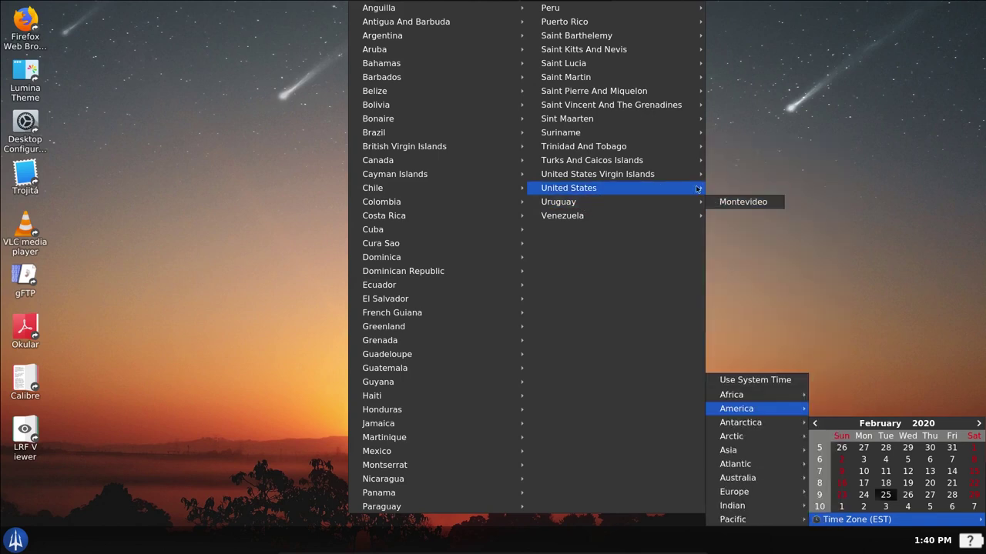
{"action": "mouse_move", "coordinate": [697, 189]}
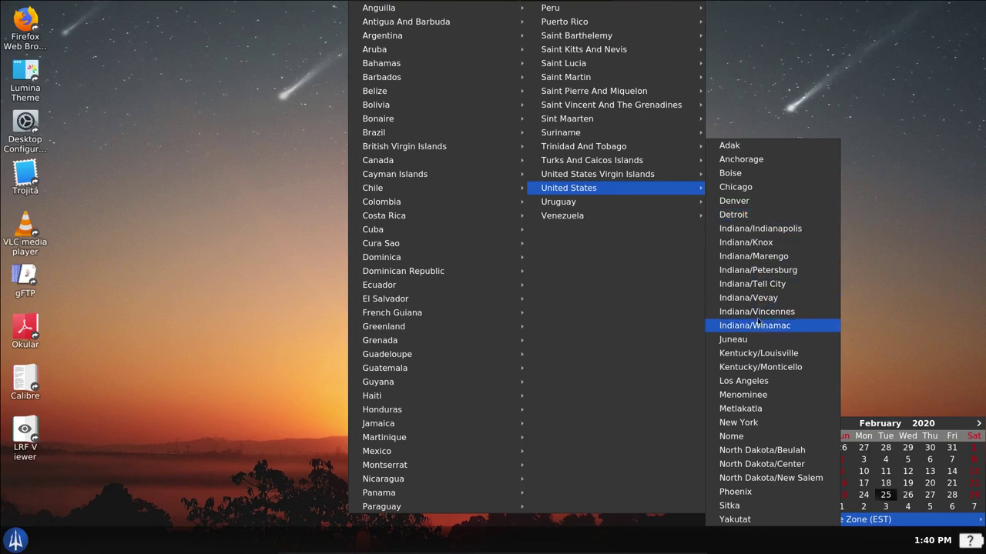
{"action": "left_click", "coordinate": [780, 430]}
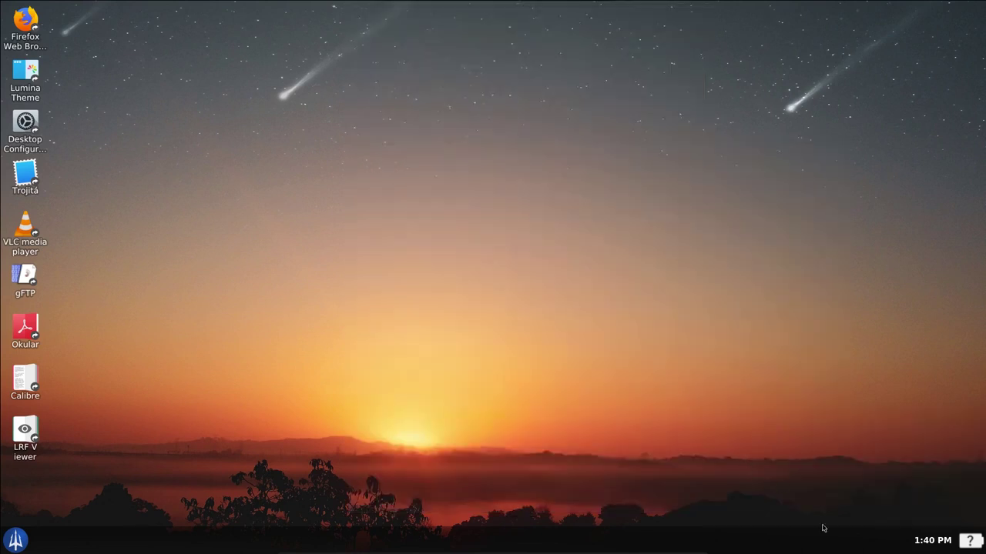
Step: Check the battery indicator, then view the start menu's entries and dismiss the menu
{"action": "mouse_move", "coordinate": [974, 542]}
{"action": "left_click", "coordinate": [10, 539]}
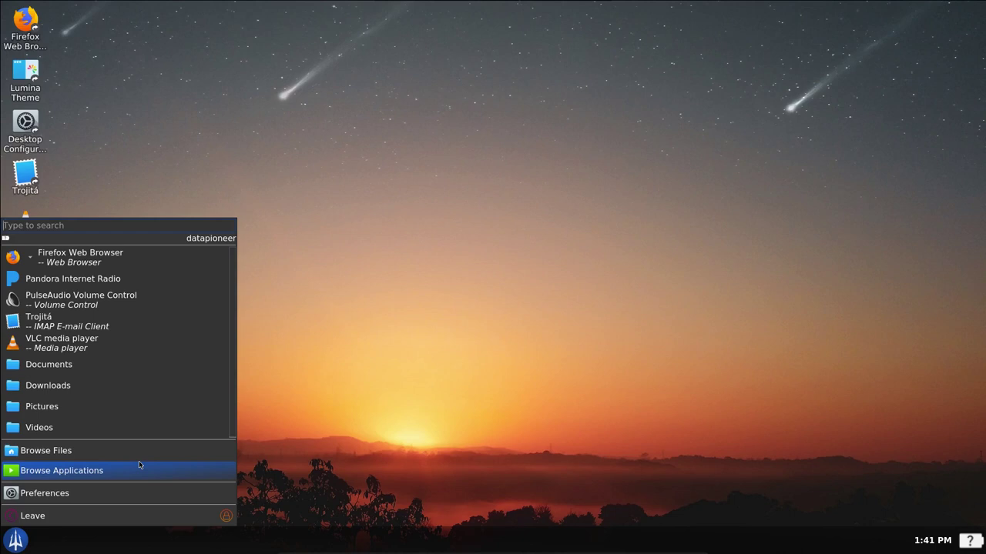
{"action": "left_click", "coordinate": [384, 338]}
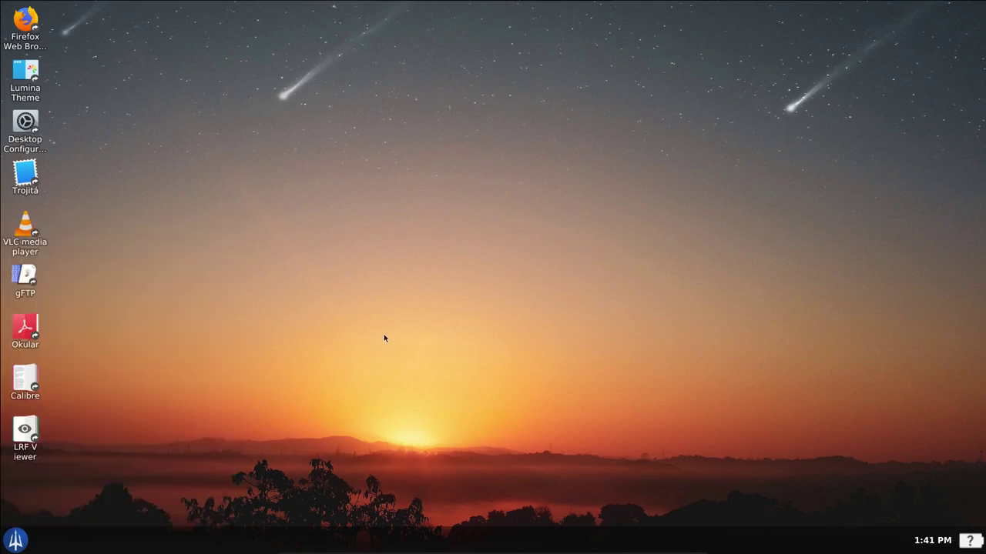